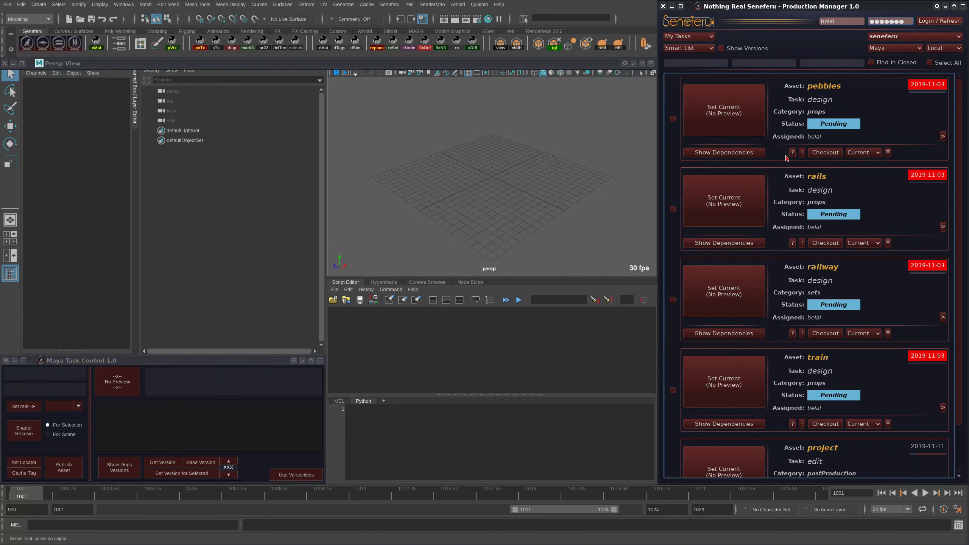
pyautogui.scroll(-2, 951, 242)
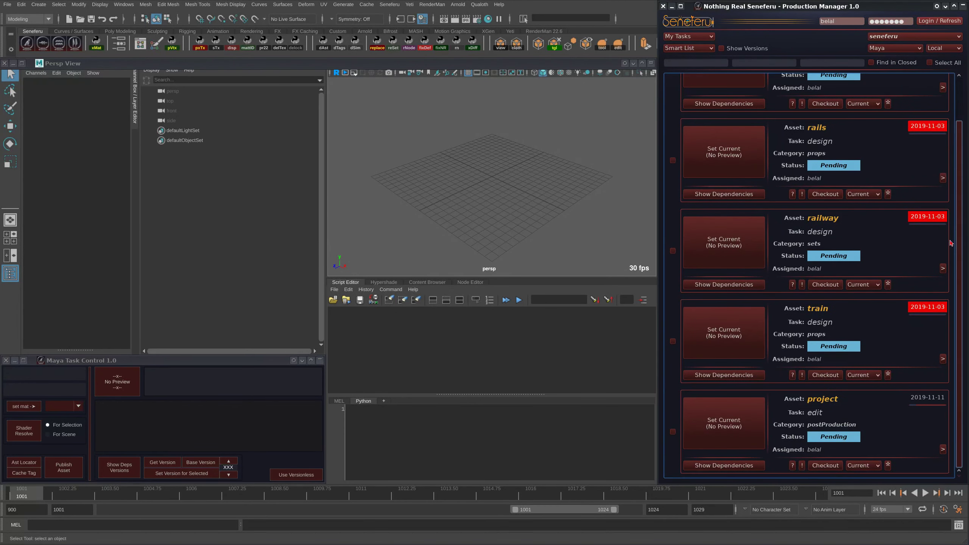
pyautogui.scroll(2, 950, 240)
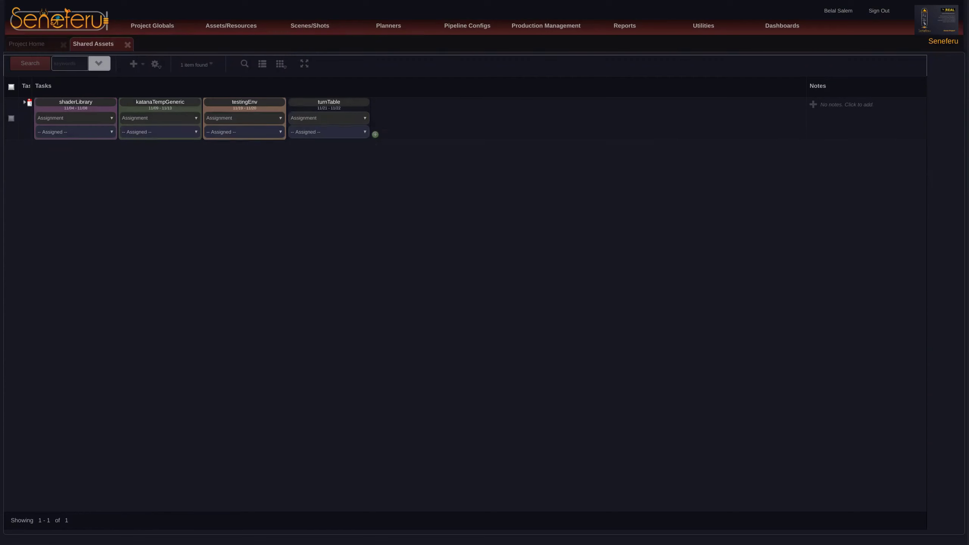
# In the Seneferu web interface, expand the shared assets entry and set the status of all four tasks to Pending
pyautogui.click(25, 102)
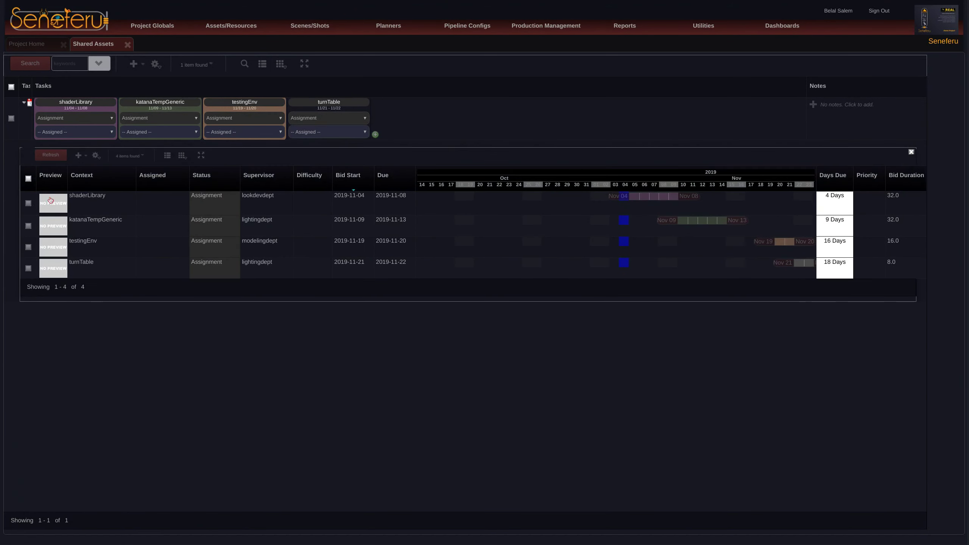
pyautogui.click(28, 179)
pyautogui.click(206, 209)
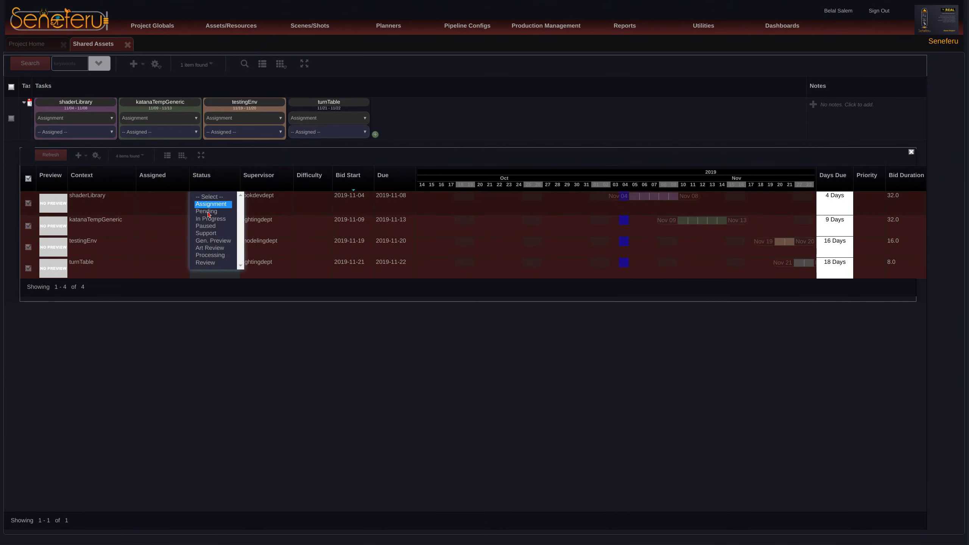
pyautogui.click(207, 214)
# Assign all four shared asset tasks to the artist's user account and save the changes
pyautogui.click(166, 204)
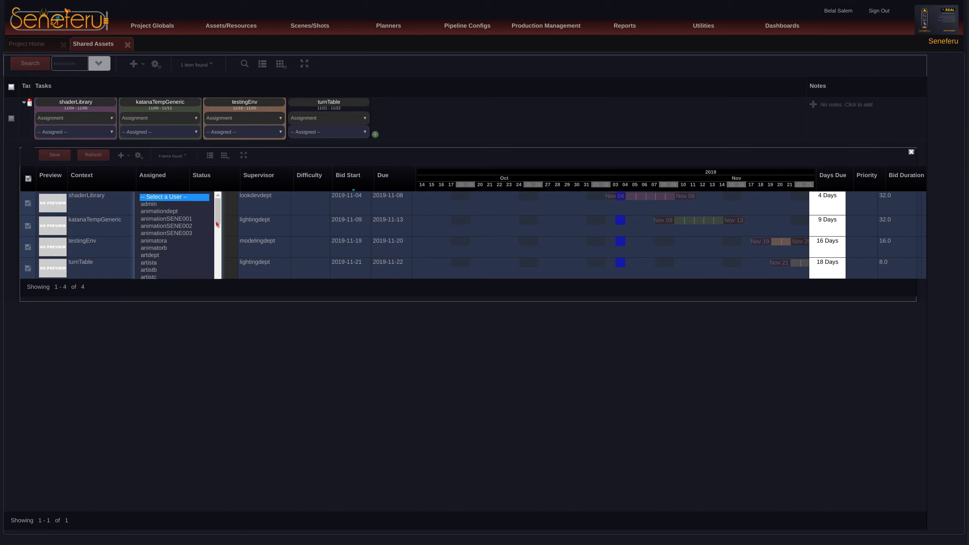
pyautogui.scroll(-3, 160, 248)
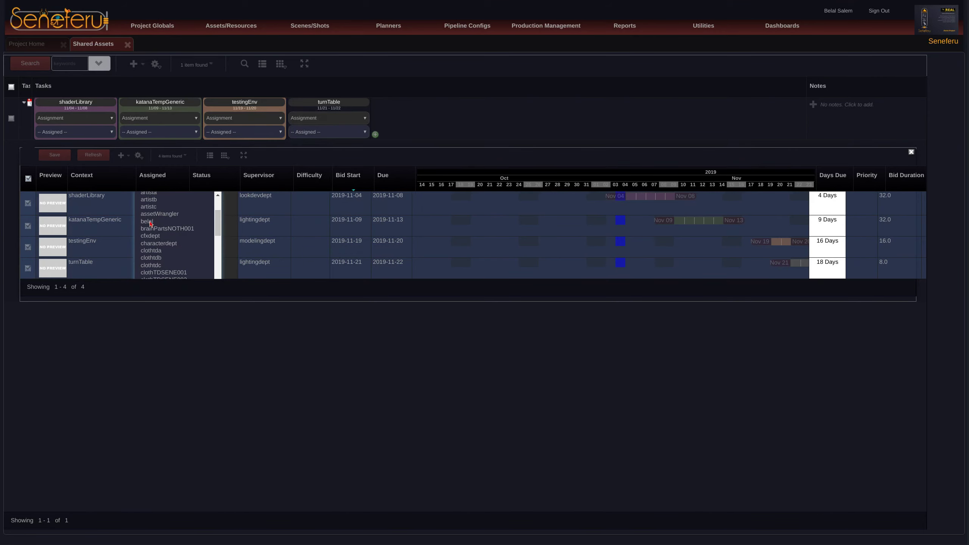
pyautogui.click(148, 221)
pyautogui.click(53, 156)
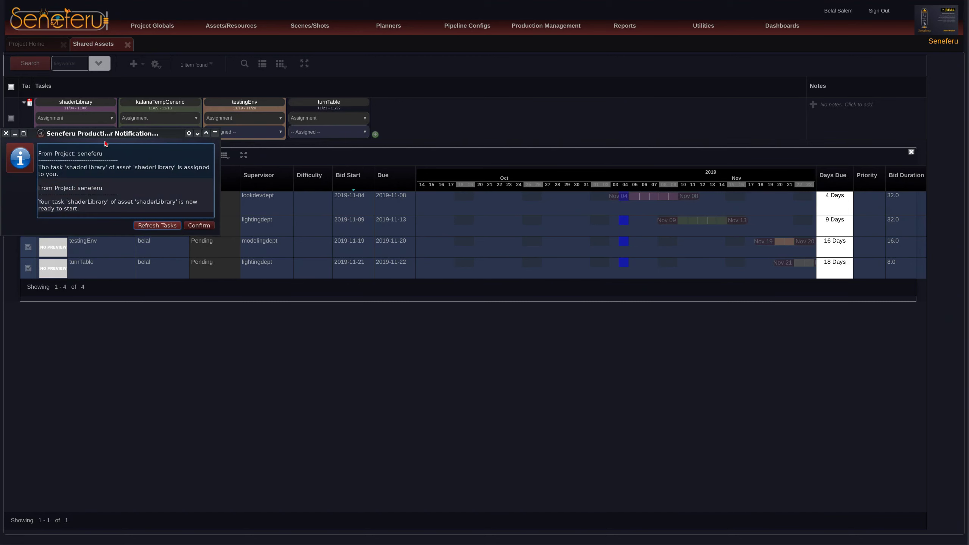
# Read through the task assignment notifications and switch back to the Production Manager in Maya
pyautogui.moveTo(100, 133); pyautogui.dragTo(613, 104)
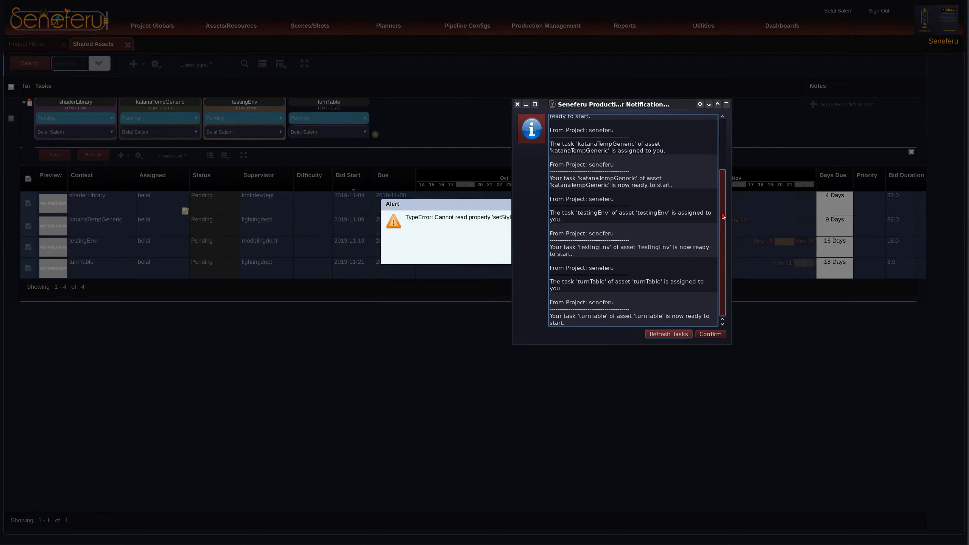
pyautogui.moveTo(723, 216); pyautogui.dragTo(725, 148)
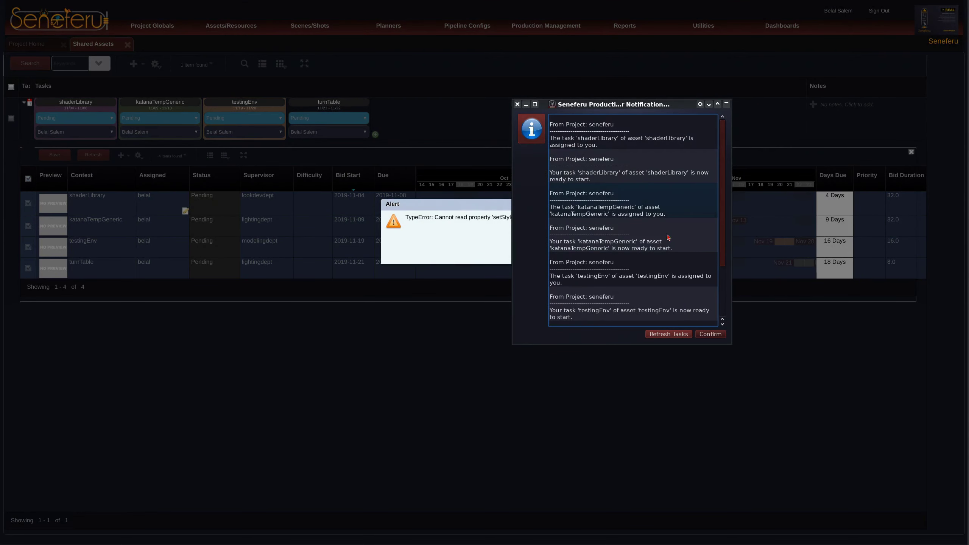
pyautogui.scroll(-2, 724, 191)
pyautogui.scroll(2, 723, 191)
pyautogui.moveTo(680, 111); pyautogui.dragTo(802, 145)
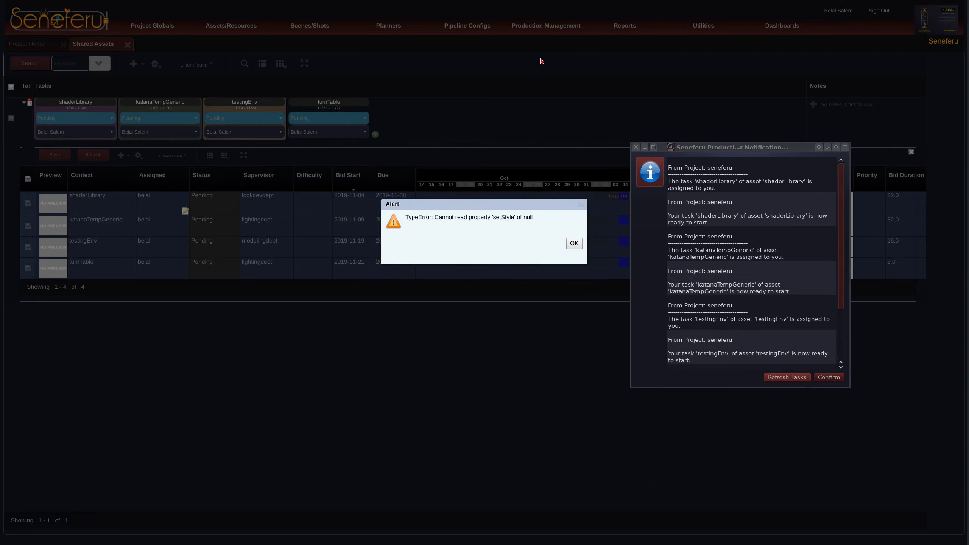
pyautogui.hotkey('ctrl', 'F1')
pyautogui.moveTo(749, 148); pyautogui.dragTo(787, 75)
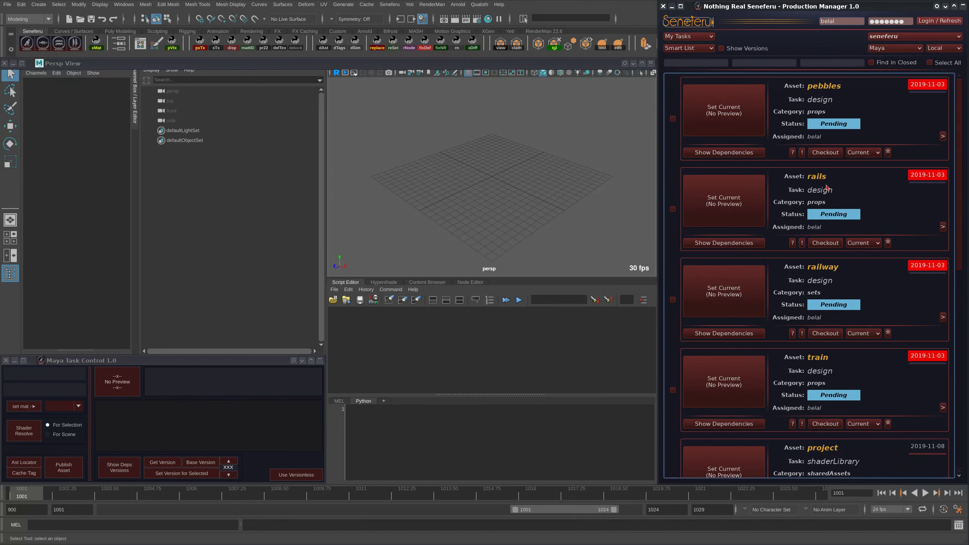
# Filter the task list by asset "proj" and task "sha", and set the project's shaderLibrary task as current
pyautogui.scroll(-10, 938, 394)
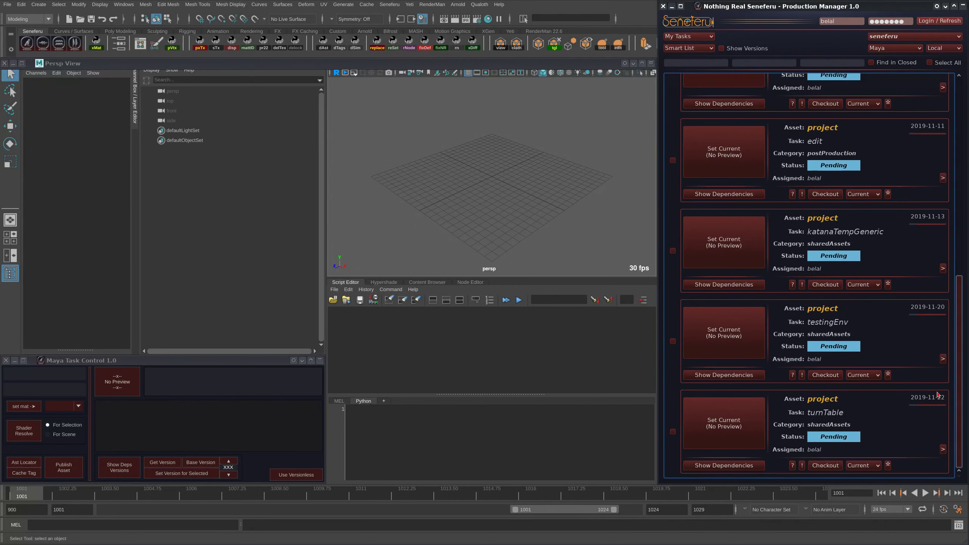
pyautogui.scroll(12, 938, 394)
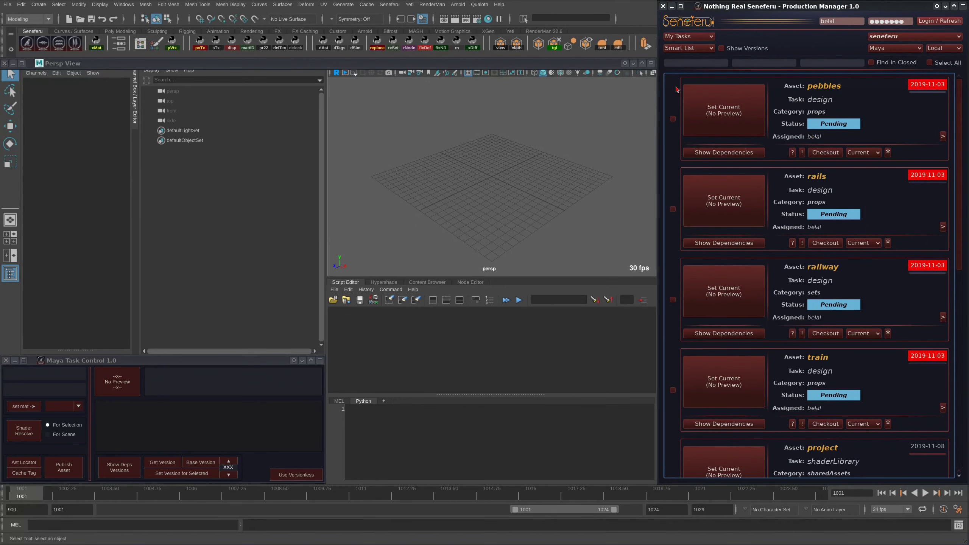
pyautogui.click(695, 63)
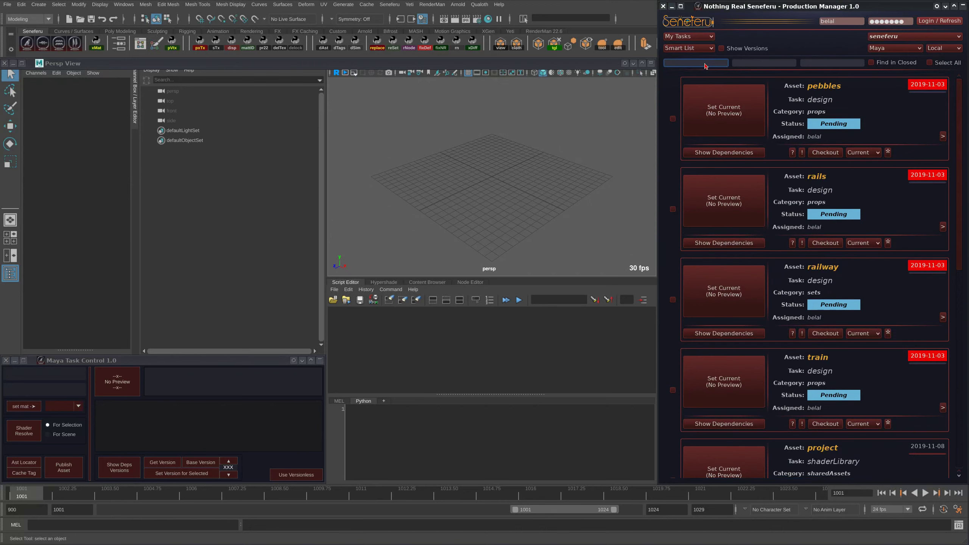
pyautogui.click(932, 173)
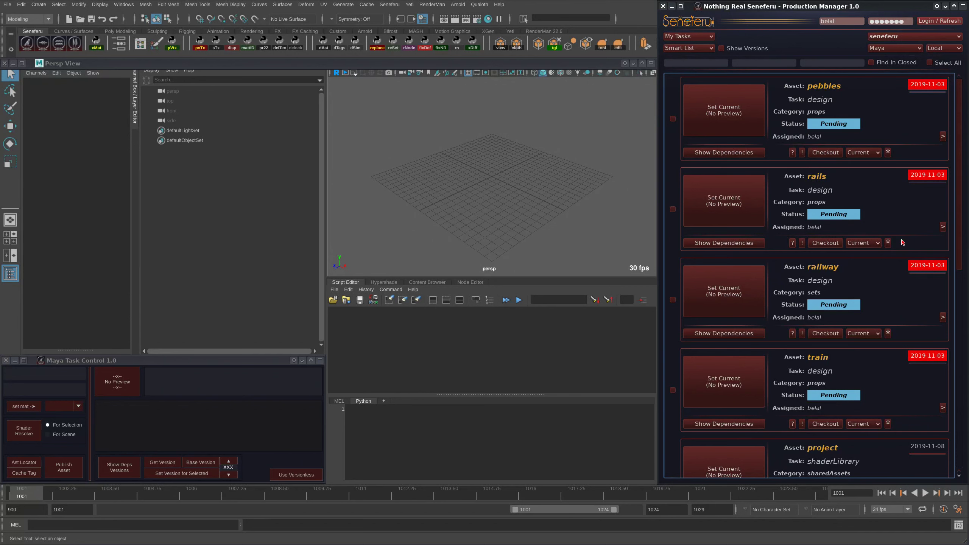
pyautogui.click(716, 64)
pyautogui.write('p')
pyautogui.press('BackSpace')
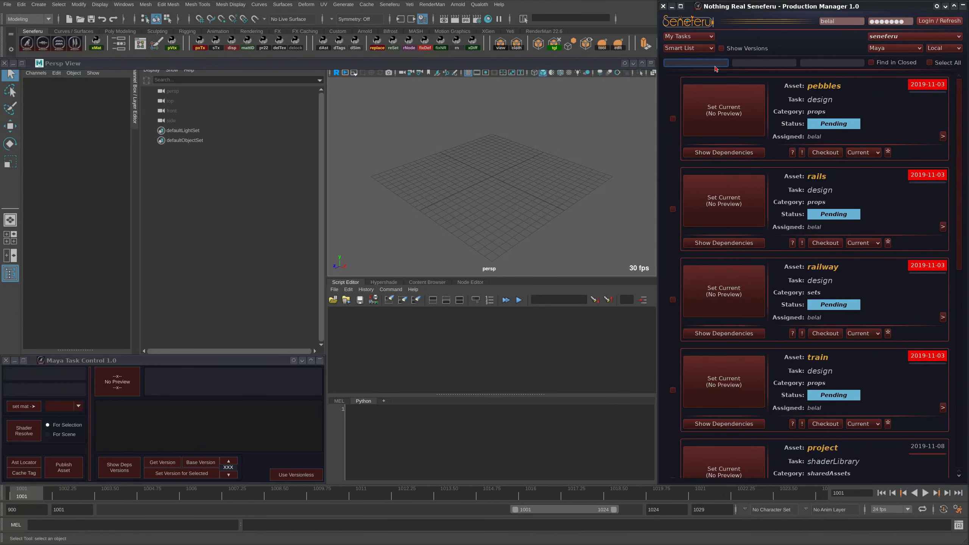
pyautogui.write('proj')
pyautogui.press('Tab')
pyautogui.write('sha')
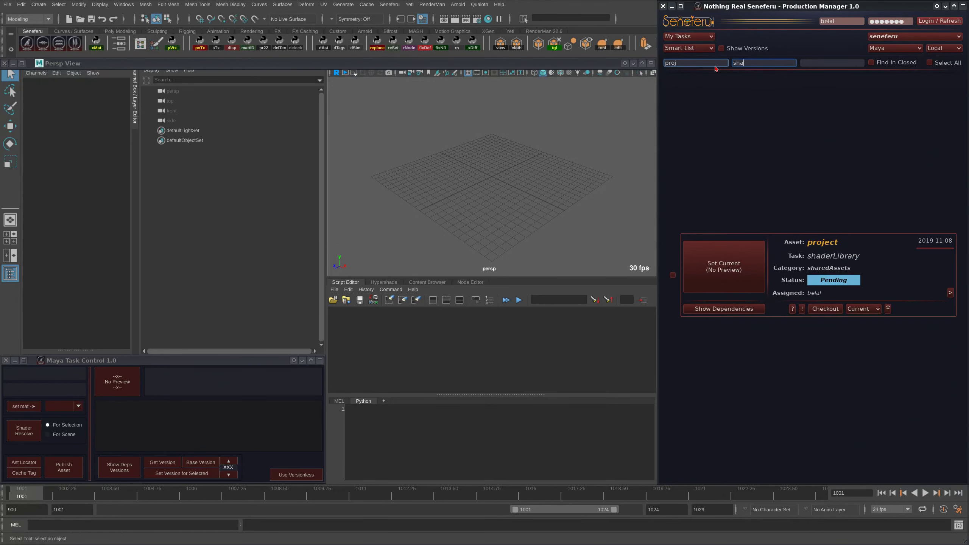
pyautogui.click(736, 75)
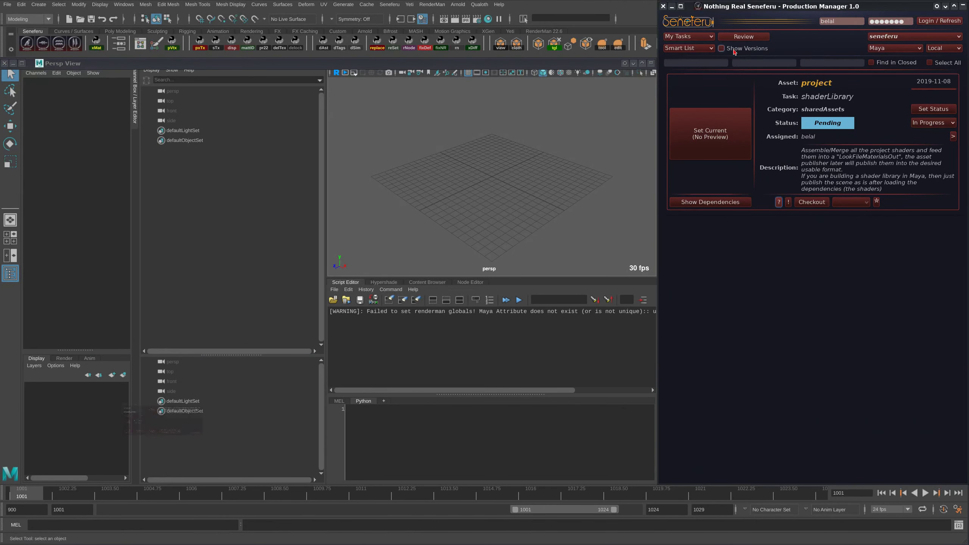
pyautogui.click(492, 231)
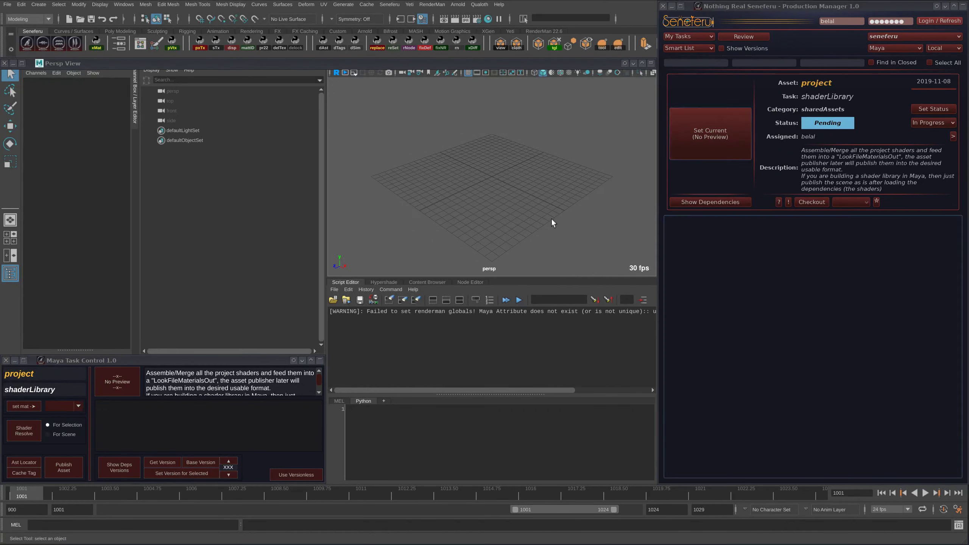
# Open the Hypershade and enlarge its browser area to look over the shading groups
pyautogui.click(389, 283)
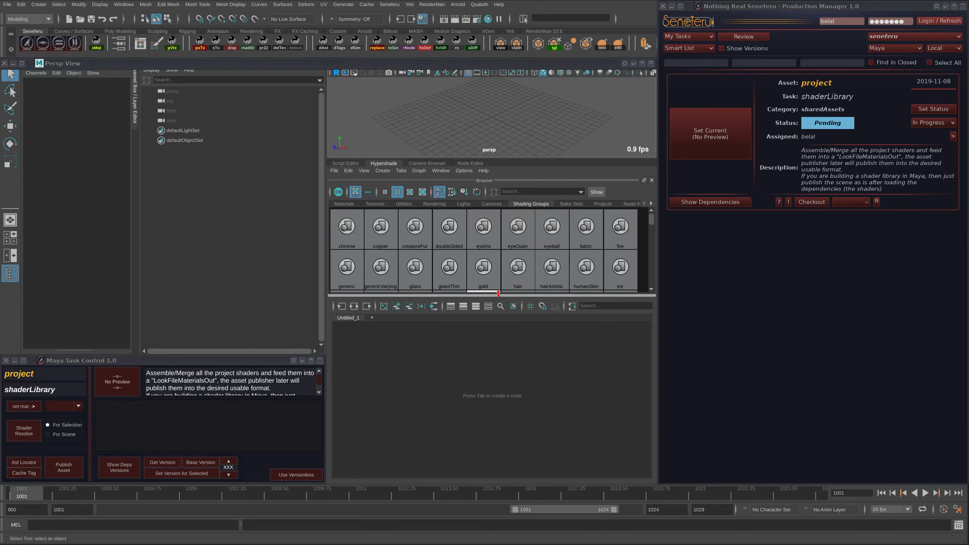
pyautogui.moveTo(498, 293); pyautogui.dragTo(498, 384)
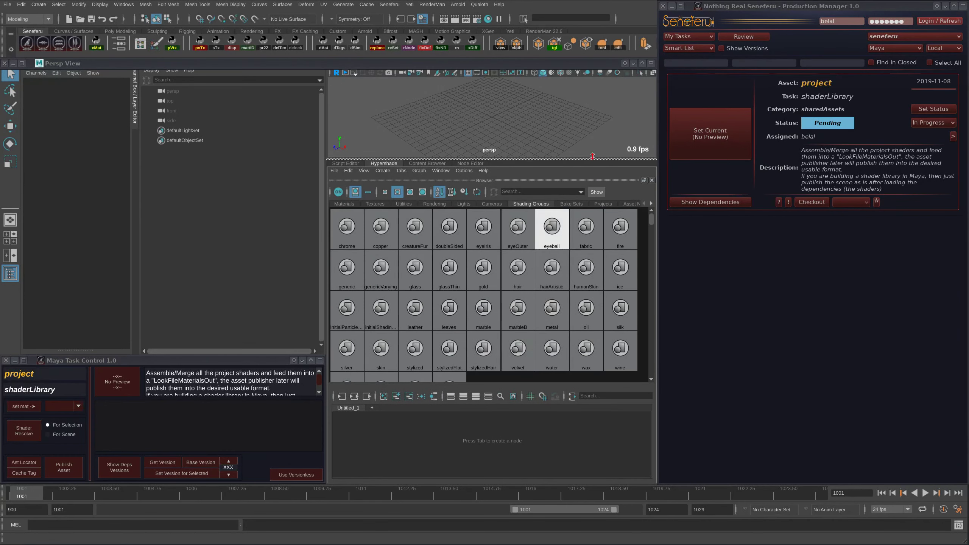
pyautogui.moveTo(650, 217)
pyautogui.mouseDown()
pyautogui.moveTo(642, 316)
pyautogui.moveTo(645, 202)
pyautogui.mouseUp()
pyautogui.moveTo(534, 385); pyautogui.dragTo(535, 346)
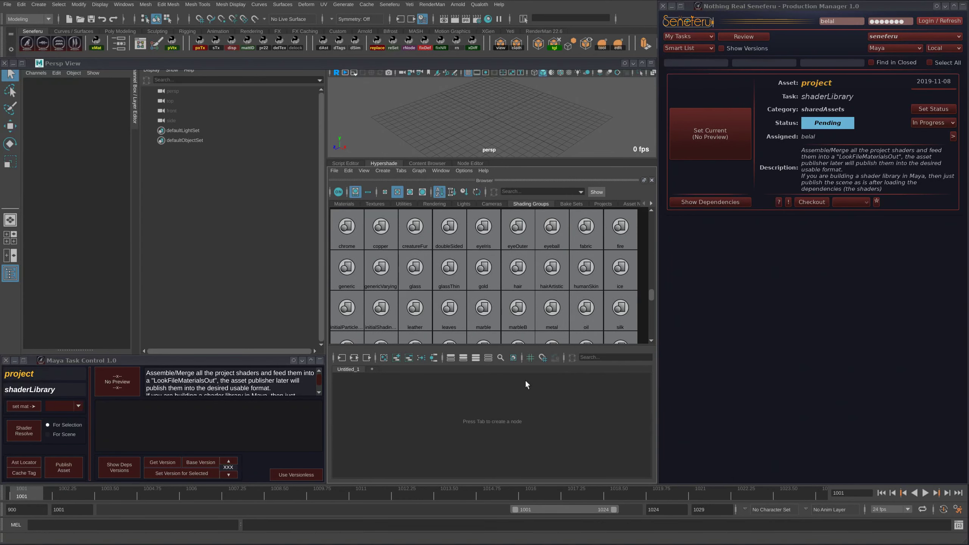
pyautogui.moveTo(651, 290)
pyautogui.mouseDown()
pyautogui.moveTo(648, 305)
pyautogui.moveTo(654, 236)
pyautogui.moveTo(654, 269)
pyautogui.moveTo(657, 260)
pyautogui.mouseUp()
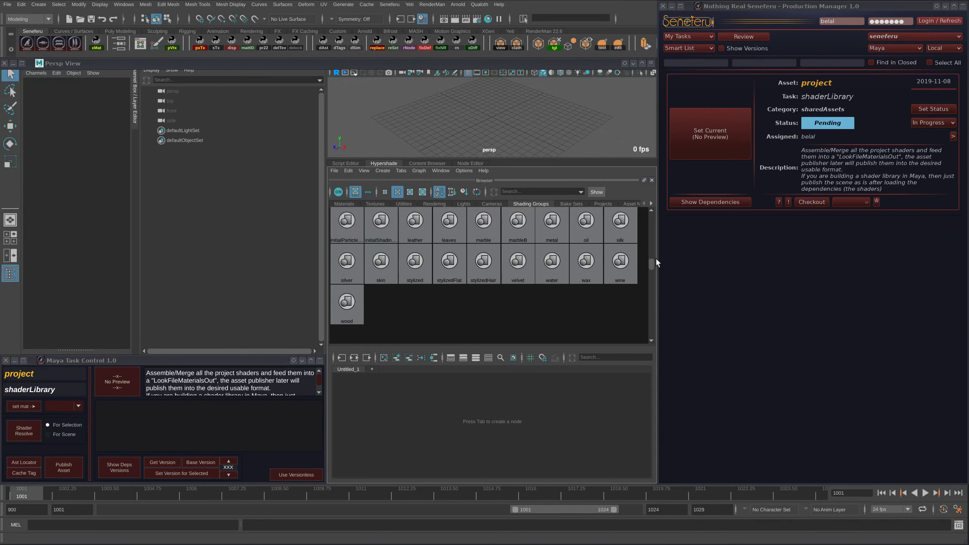
pyautogui.moveTo(628, 316); pyautogui.dragTo(353, 148)
pyautogui.moveTo(336, 101); pyautogui.dragTo(336, 102)
pyautogui.scroll(2, 519, 260)
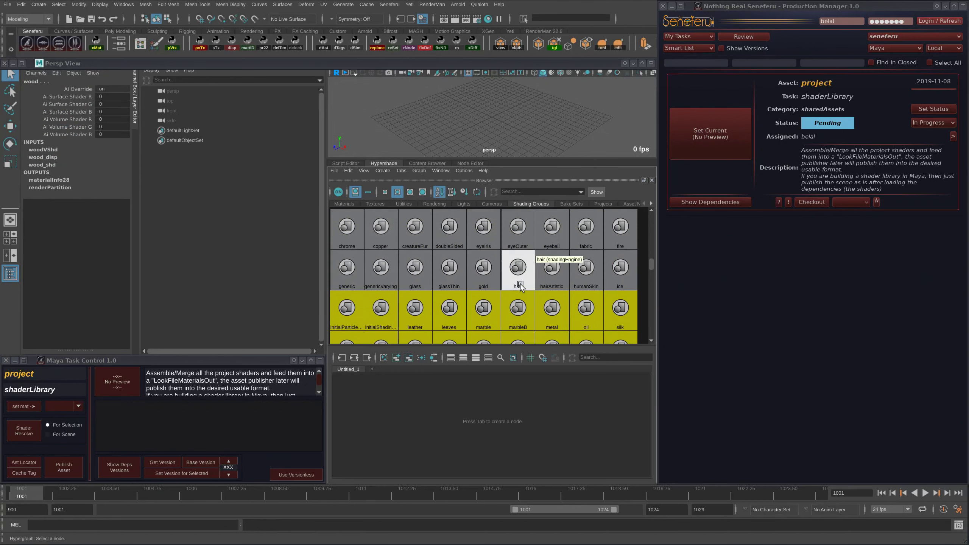
pyautogui.hotkey('ctrl', 'z')
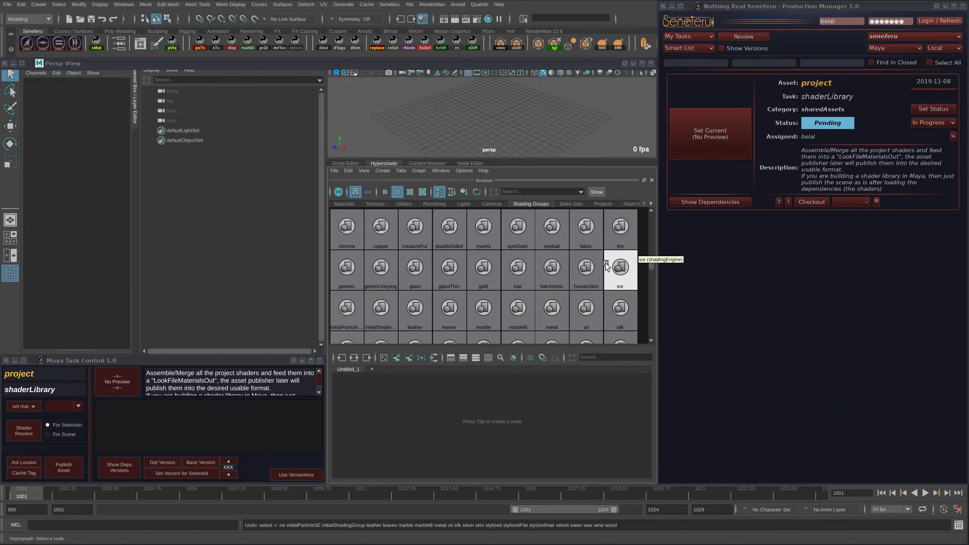
pyautogui.hotkey('ctrl', 'z')
# Select all shading groups from chrome to wood, leaving out initialParticleSE and initialShadingGroup
pyautogui.scroll(-1, 643, 249)
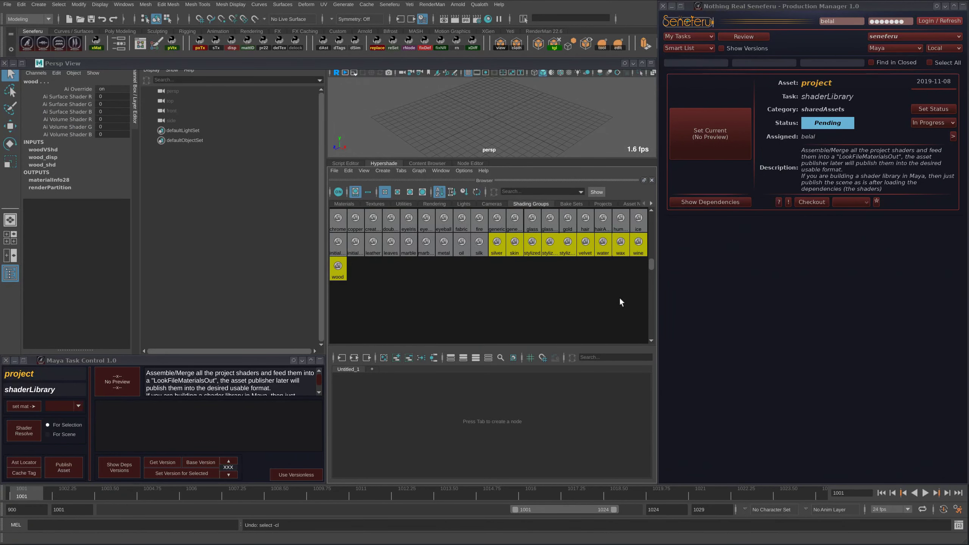
pyautogui.moveTo(642, 289)
pyautogui.mouseDown()
pyautogui.moveTo(422, 216)
pyautogui.moveTo(345, 210)
pyautogui.mouseUp()
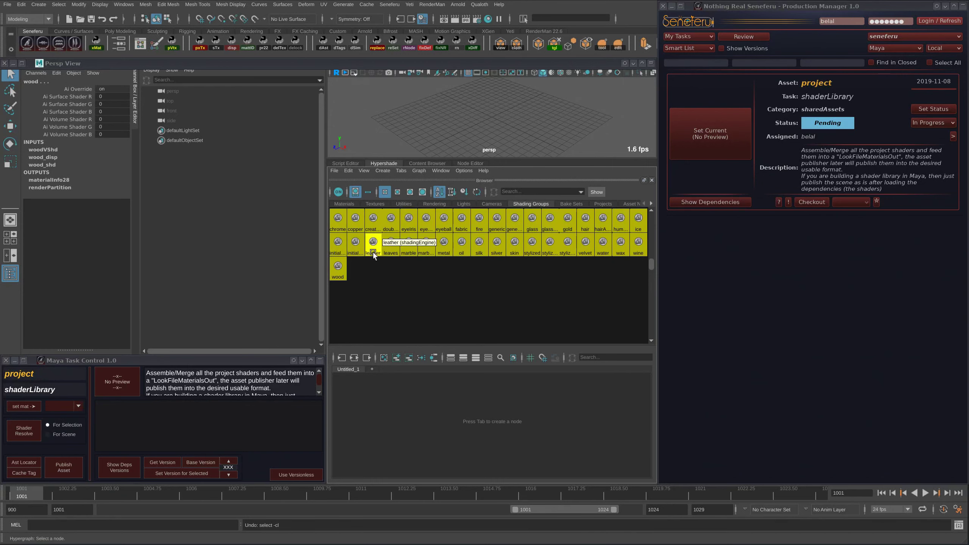
pyautogui.keyDown('ctrl'); pyautogui.click(338, 244); pyautogui.keyUp('ctrl')
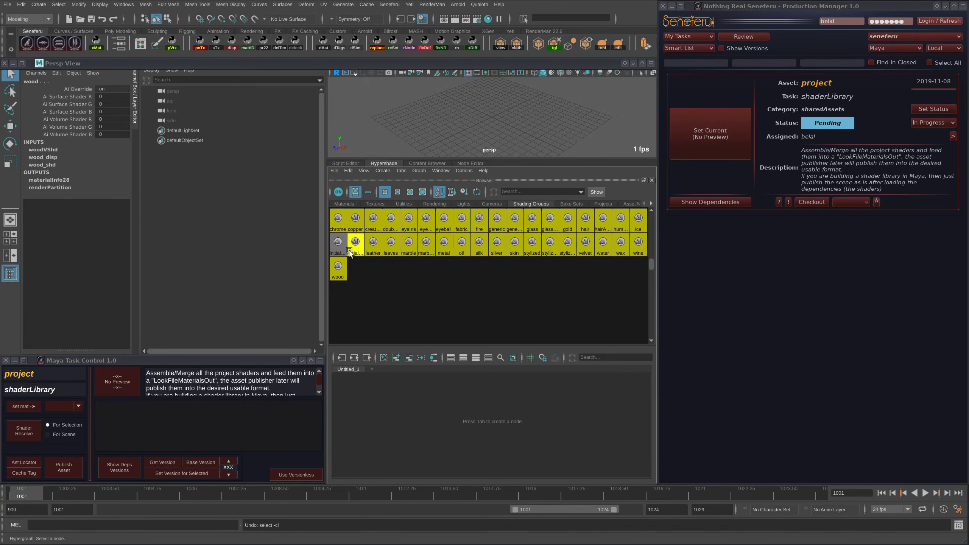
pyautogui.keyDown('ctrl'); pyautogui.click(355, 245); pyautogui.keyUp('ctrl')
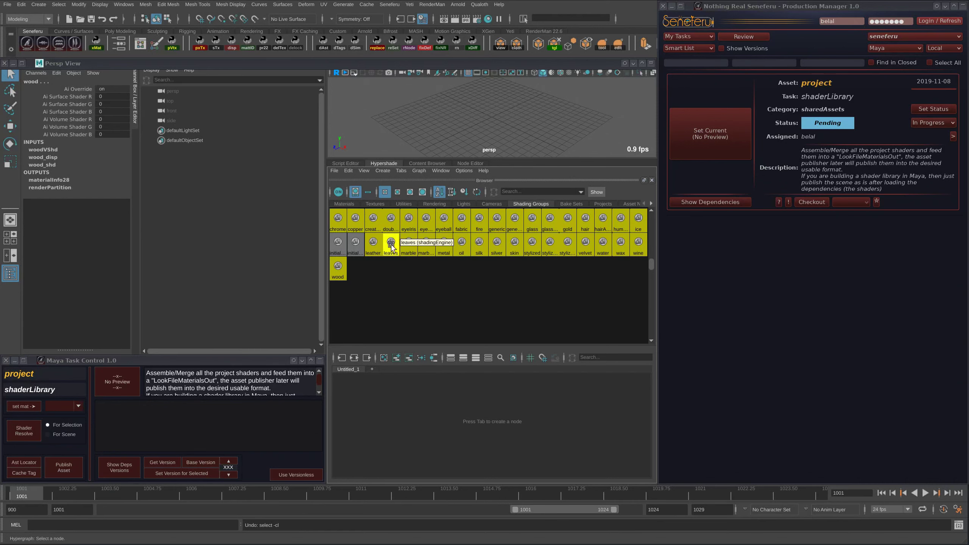
# Run the two import lines for pymel.core and maya_pipeline_utils in the Script Editor's Python script
pyautogui.click(345, 164)
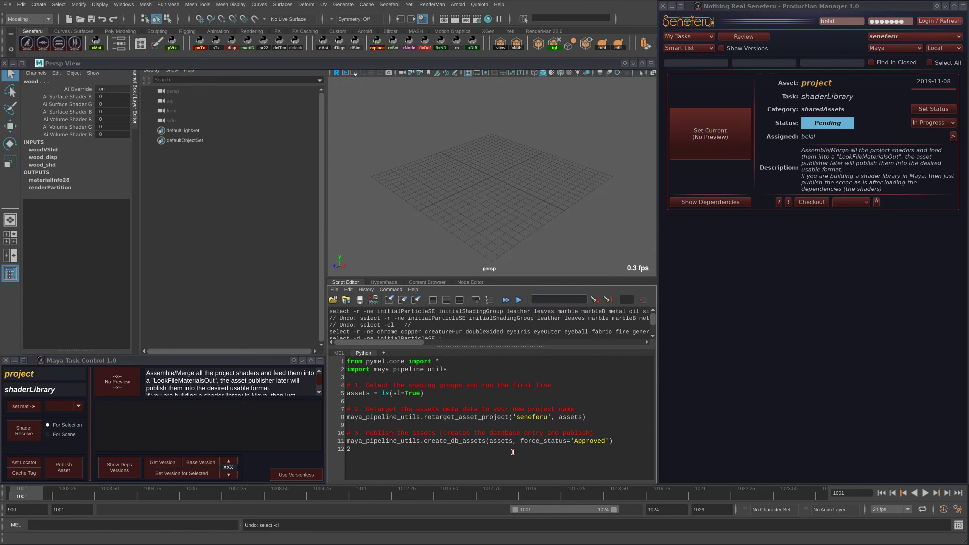
pyautogui.click(421, 451)
pyautogui.moveTo(383, 363); pyautogui.dragTo(385, 378)
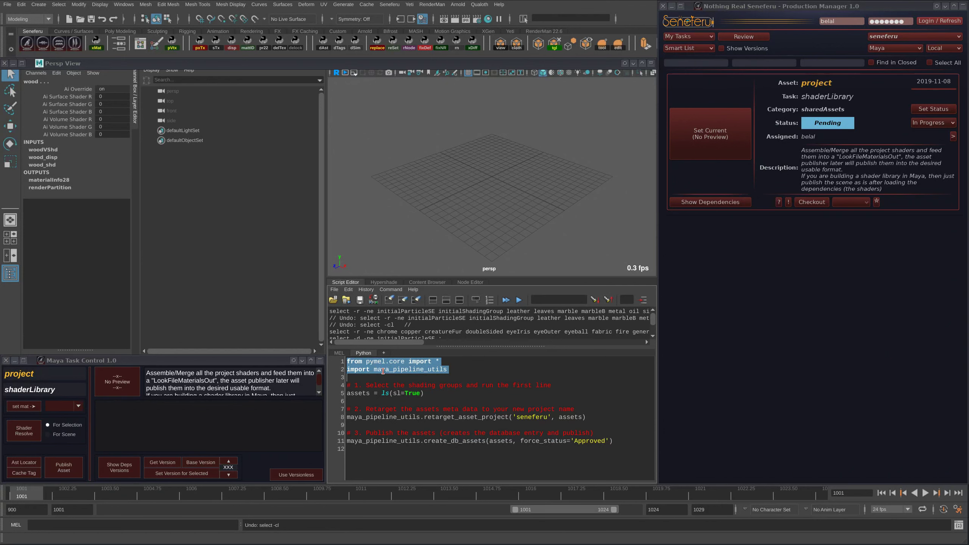
pyautogui.hotkey('ctrl', 'Return')
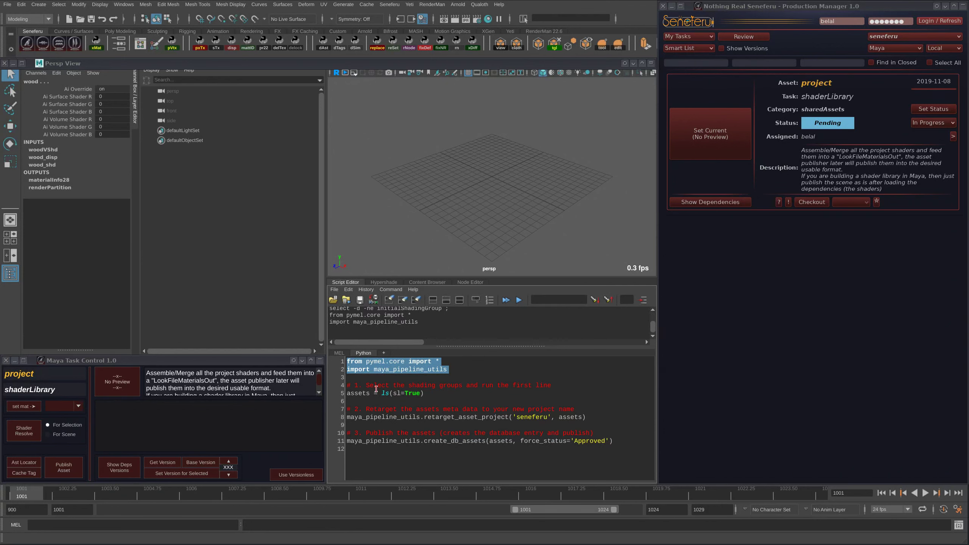
# Check the shading group selection in the Hypershade and run assets = ls(sl=True) in the Script Editor
pyautogui.doubleClick(539, 386)
pyautogui.click(468, 399)
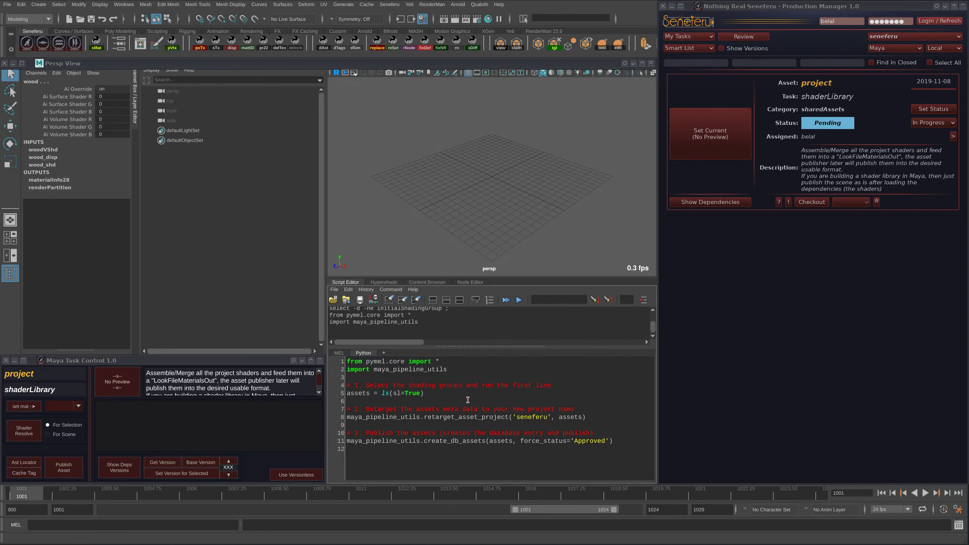
pyautogui.tripleClick(402, 395)
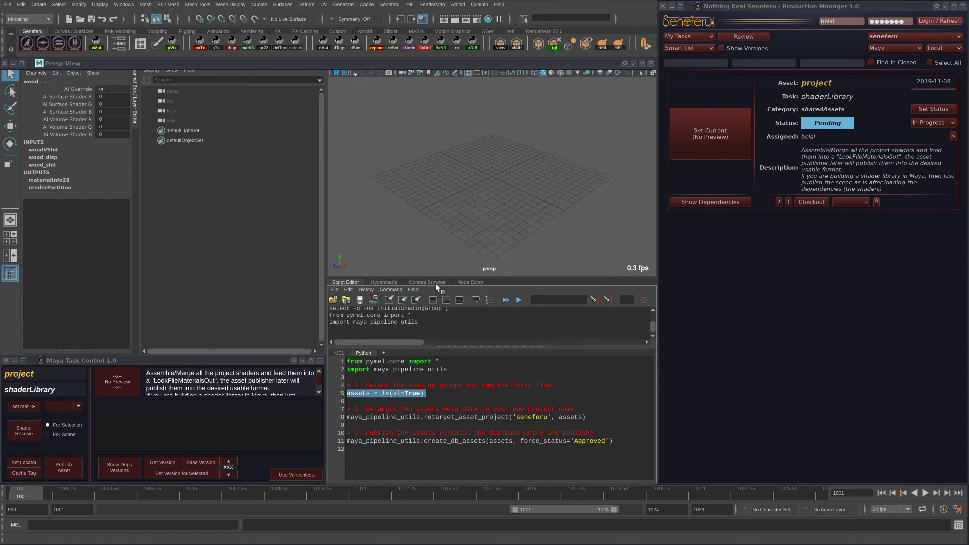
pyautogui.click(389, 282)
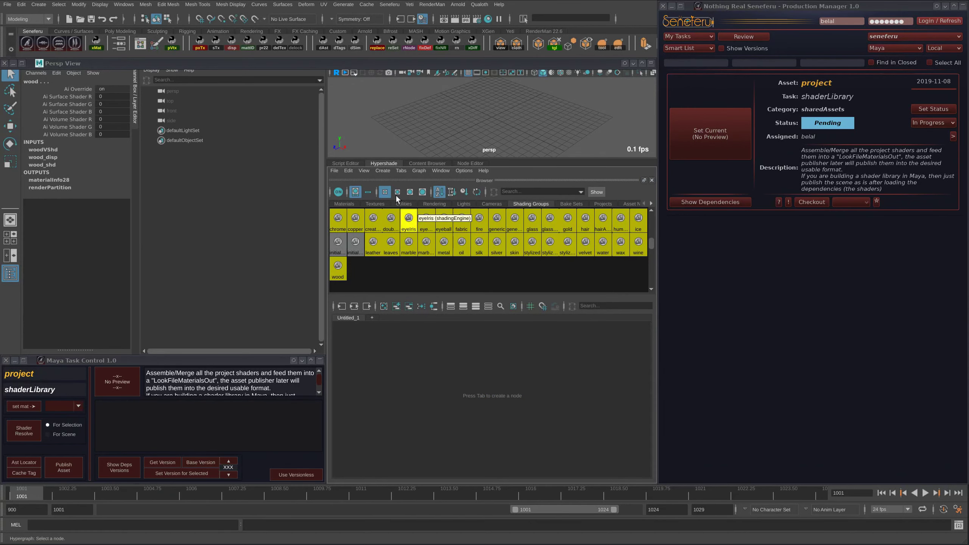
pyautogui.click(352, 164)
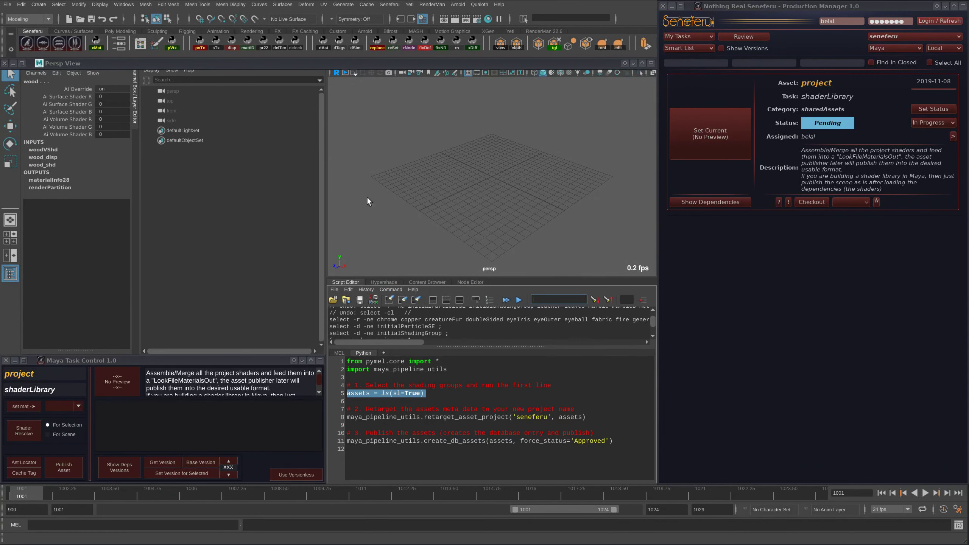
pyautogui.tripleClick(410, 393)
pyautogui.hotkey('ctrl', 'Return')
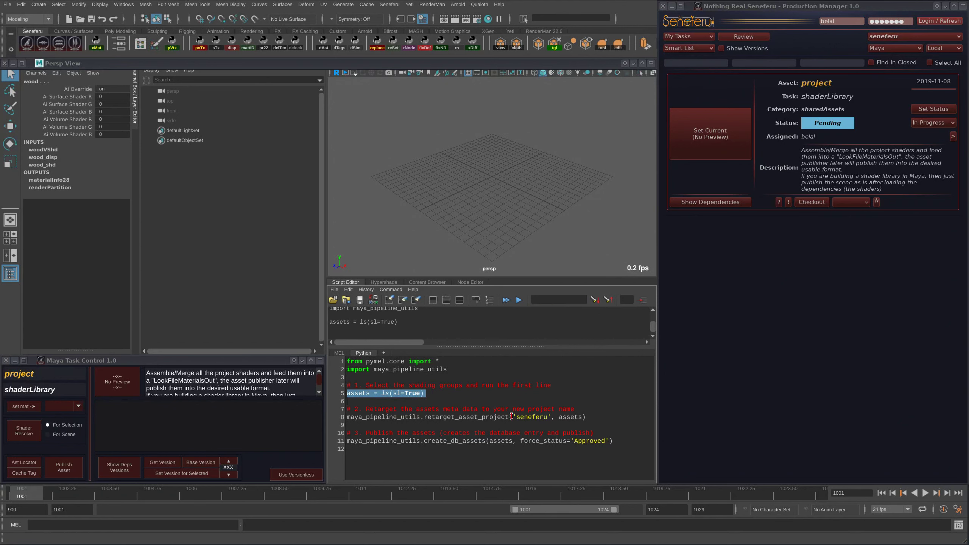
# Run the retarget_asset_project line with 'seneferu' and assets to retarget the assets' metadata to the project
pyautogui.tripleClick(386, 417)
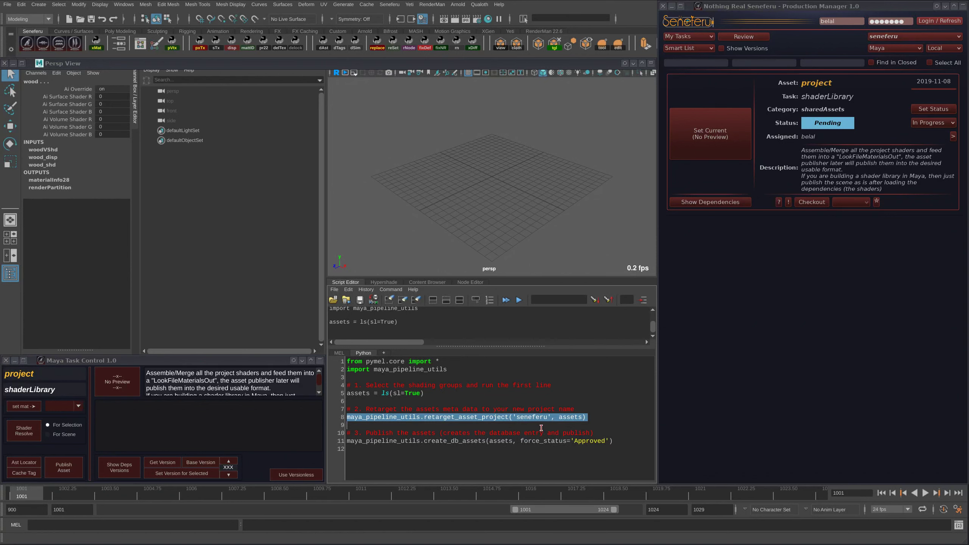
pyautogui.click(528, 422)
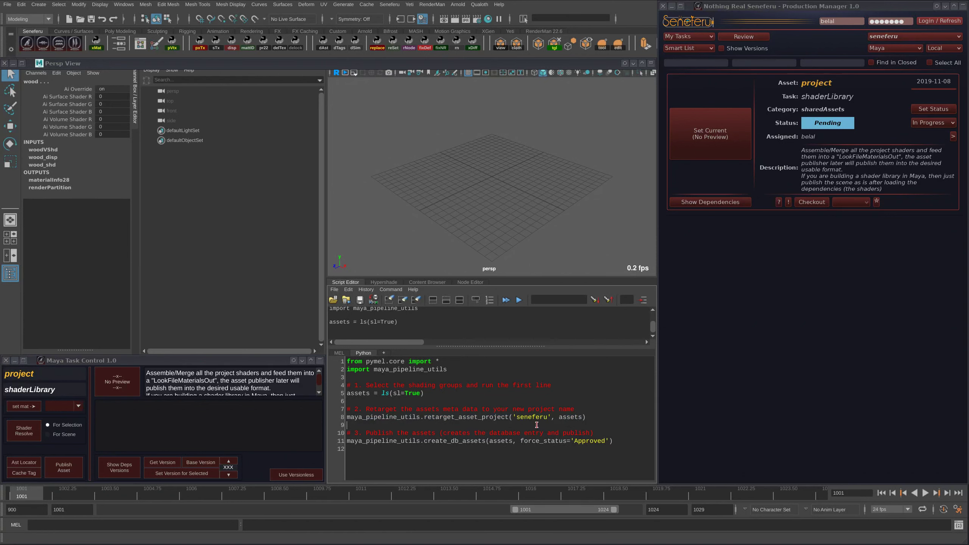
pyautogui.doubleClick(532, 417)
pyautogui.tripleClick(502, 418)
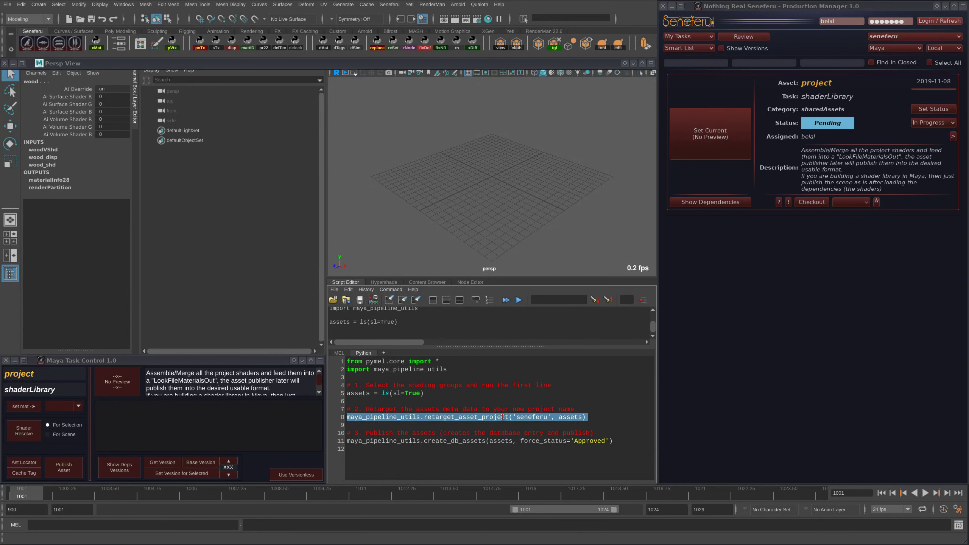
pyautogui.hotkey('ctrl', 'Return')
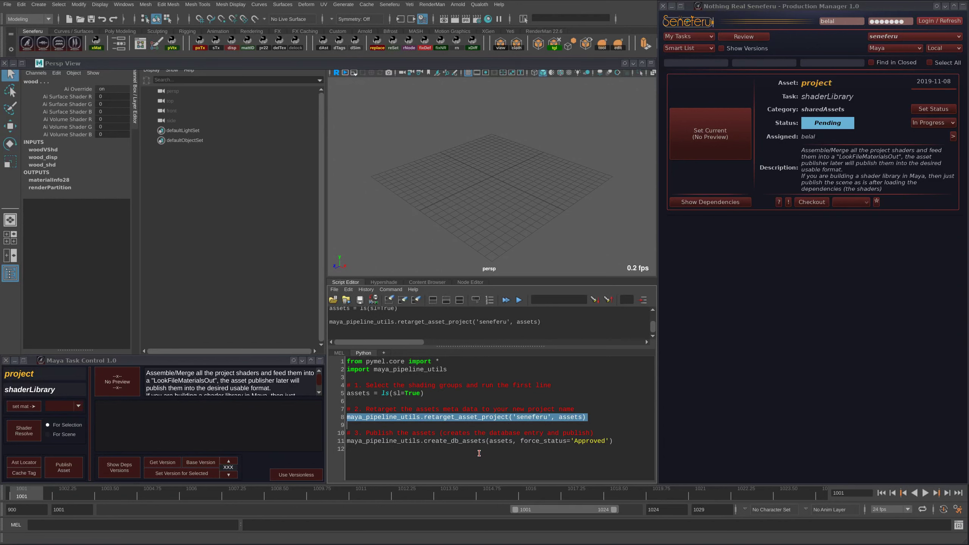
# Run the create_db_assets line with force_status='Approved' to create the database entries for the shading groups
pyautogui.click(462, 452)
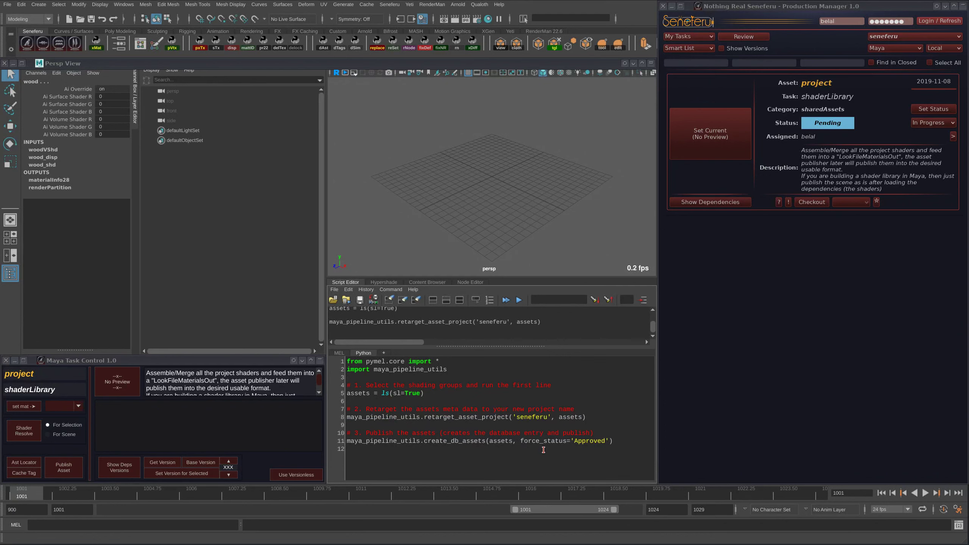
pyautogui.tripleClick(509, 444)
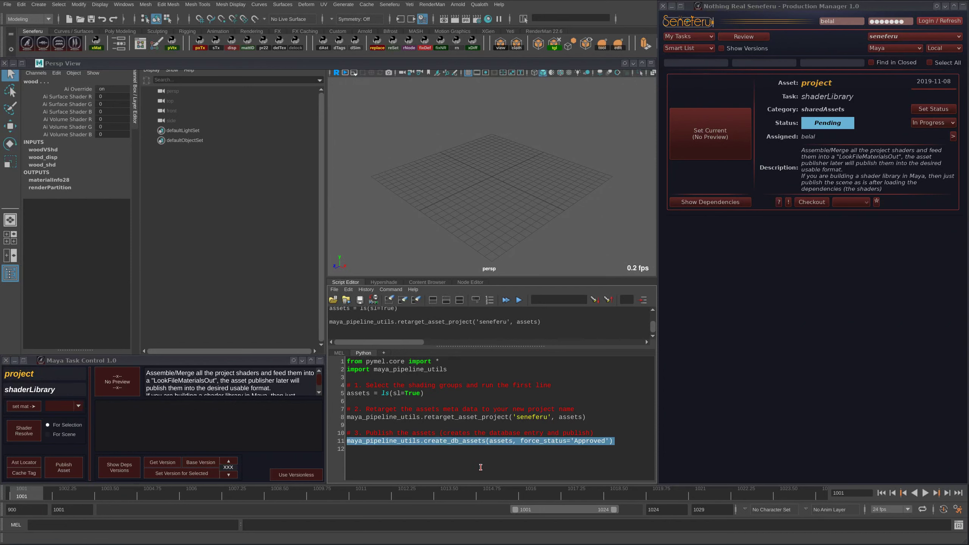
pyautogui.click(438, 456)
pyautogui.tripleClick(458, 443)
pyautogui.click(396, 282)
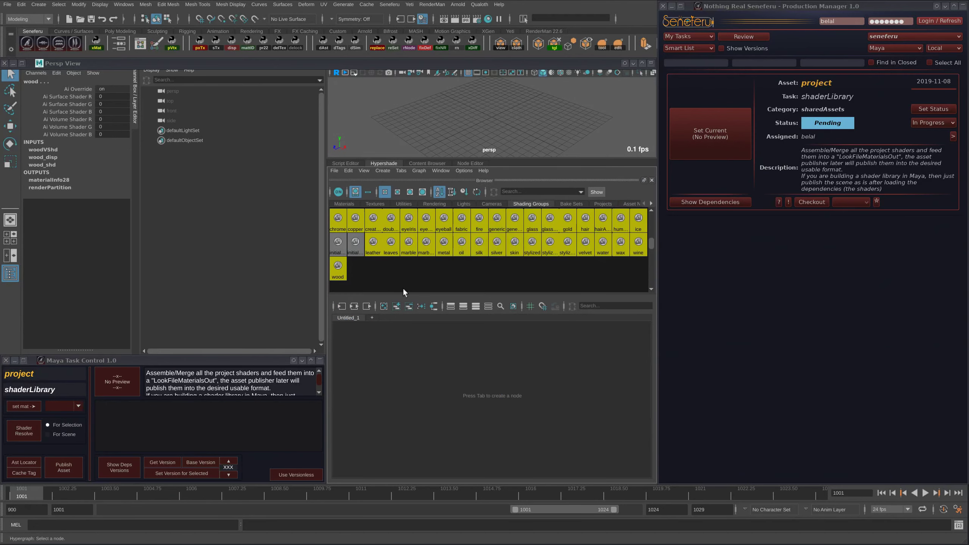
pyautogui.click(337, 163)
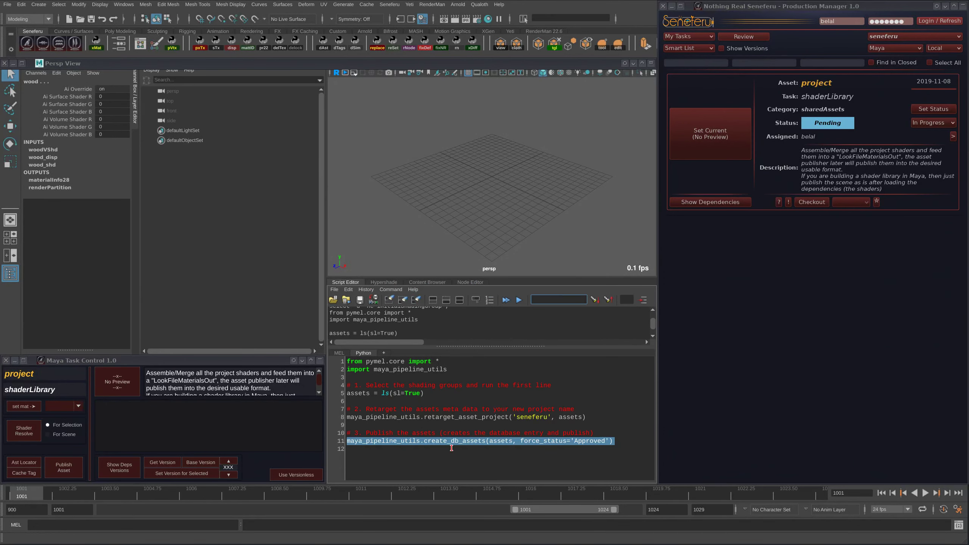
pyautogui.click(513, 454)
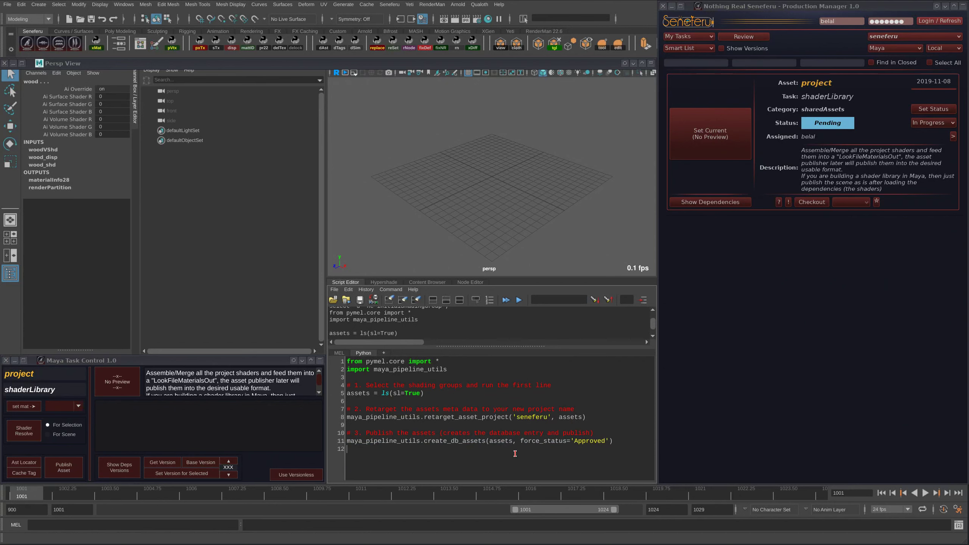
pyautogui.tripleClick(492, 442)
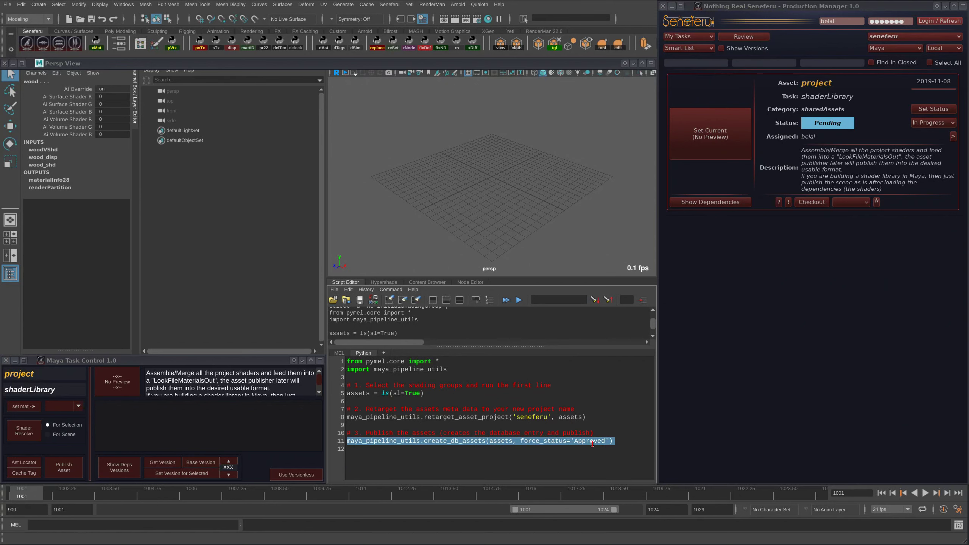
pyautogui.click(580, 459)
pyautogui.tripleClick(573, 441)
pyautogui.hotkey('ctrl', 'Return')
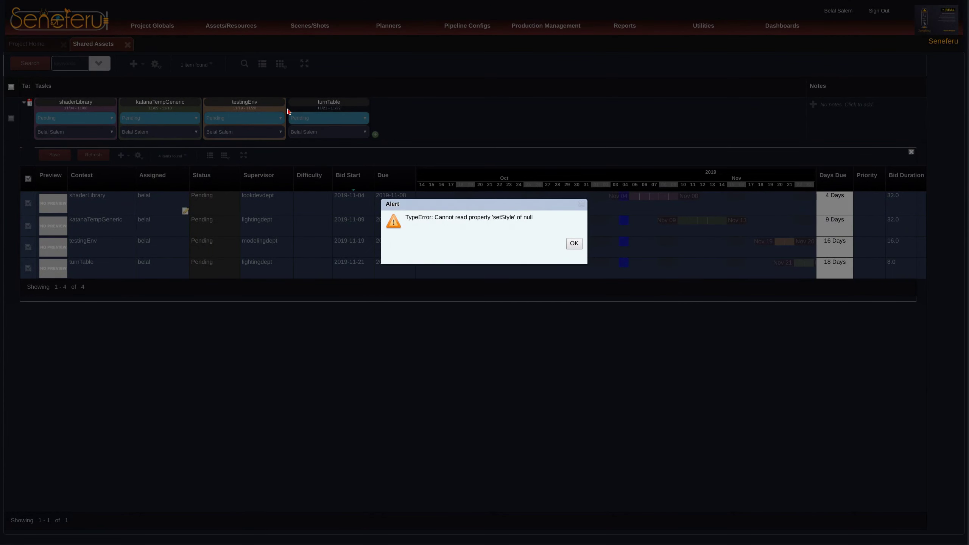
# In the Seneferu web app, dismiss the alert, close Shared Assets, and open the Assets list to look through the shader assets
pyautogui.press('Return')
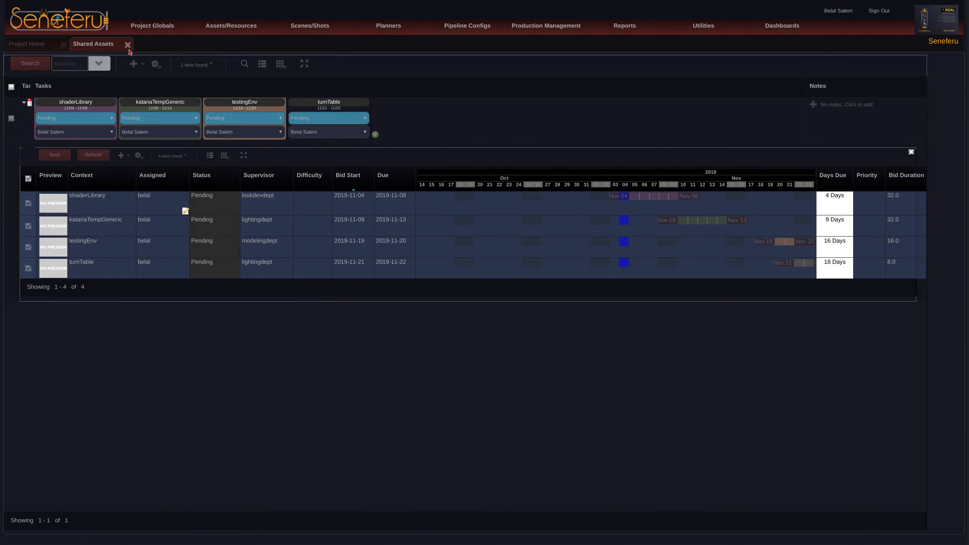
pyautogui.click(127, 45)
pyautogui.moveTo(230, 36)
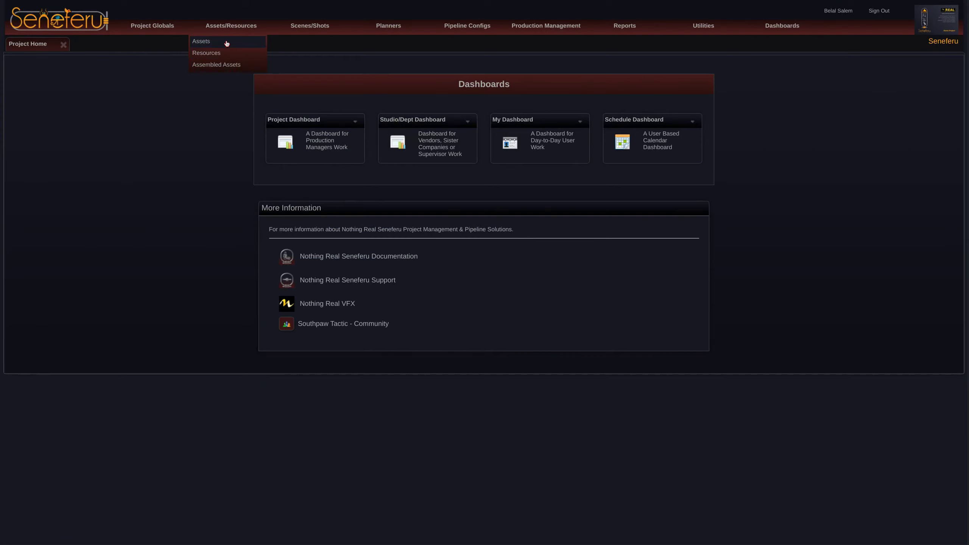
pyautogui.click(229, 42)
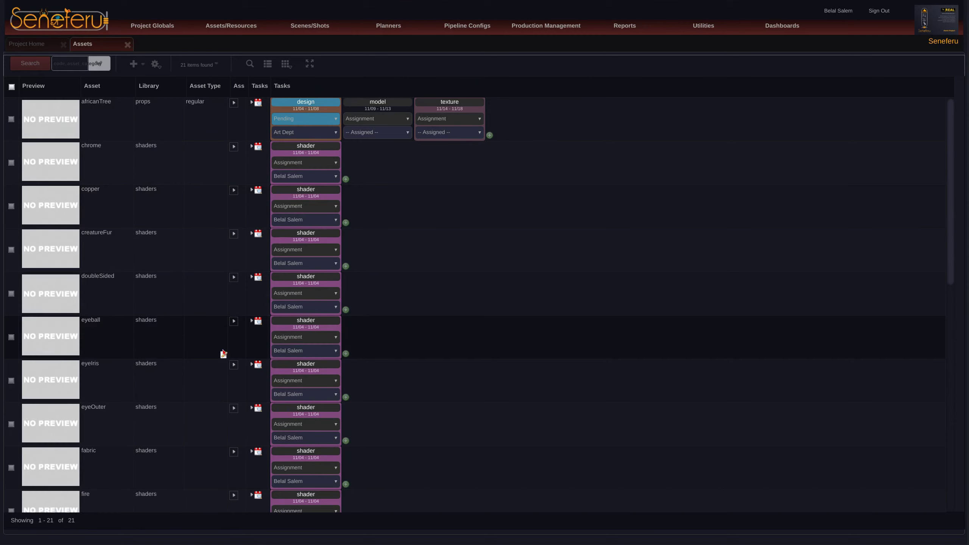
pyautogui.middleClick(205, 195)
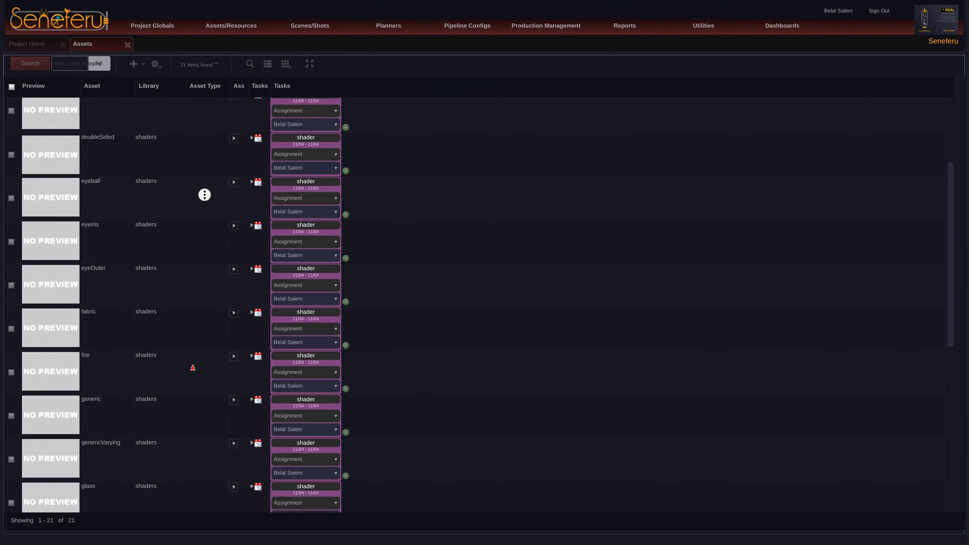
pyautogui.middleClick(193, 370)
pyautogui.middleClick(114, 251)
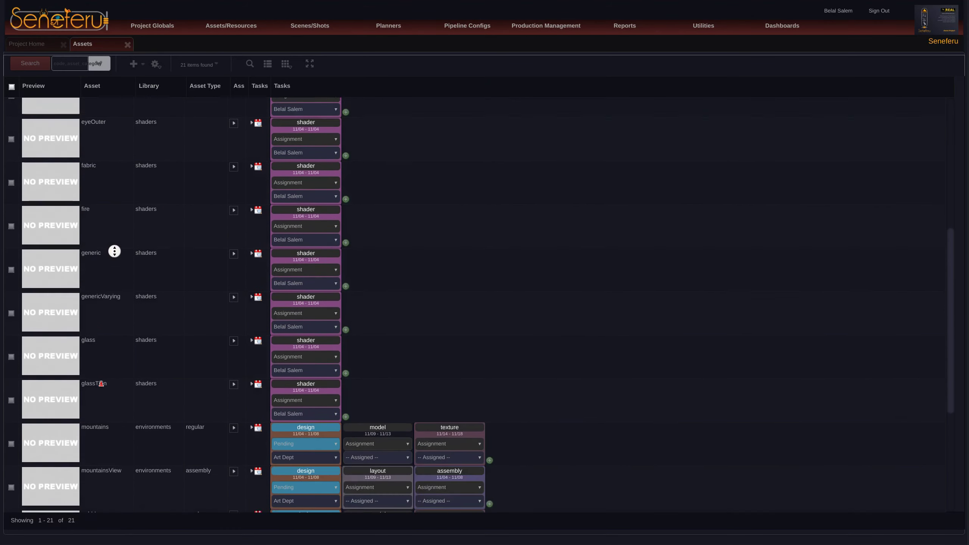
pyautogui.middleClick(138, 342)
pyautogui.middleClick(130, 184)
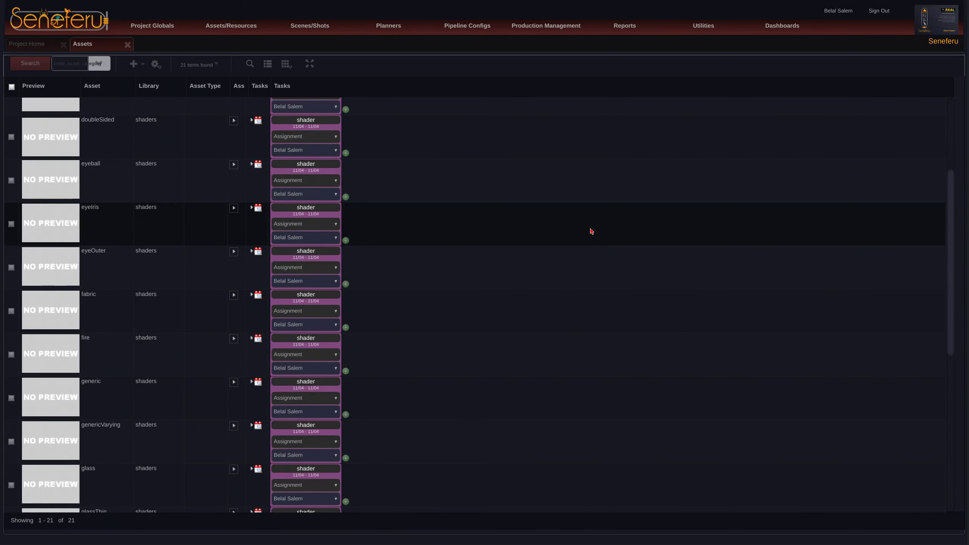
# Switch back to Maya and add the argument publish=True before force_status in the create_db_assets line
pyautogui.hotkey('alt', 'Tab')
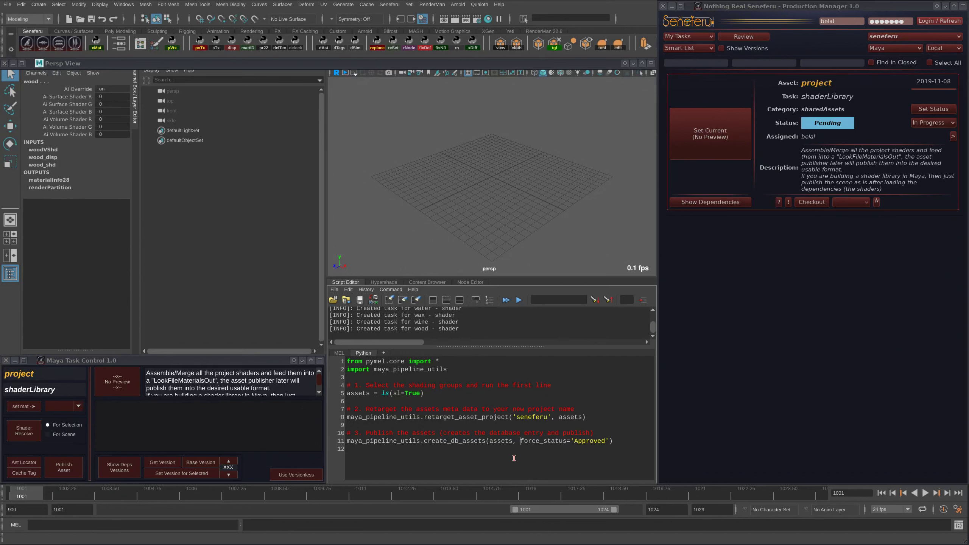
pyautogui.write('publish=True')
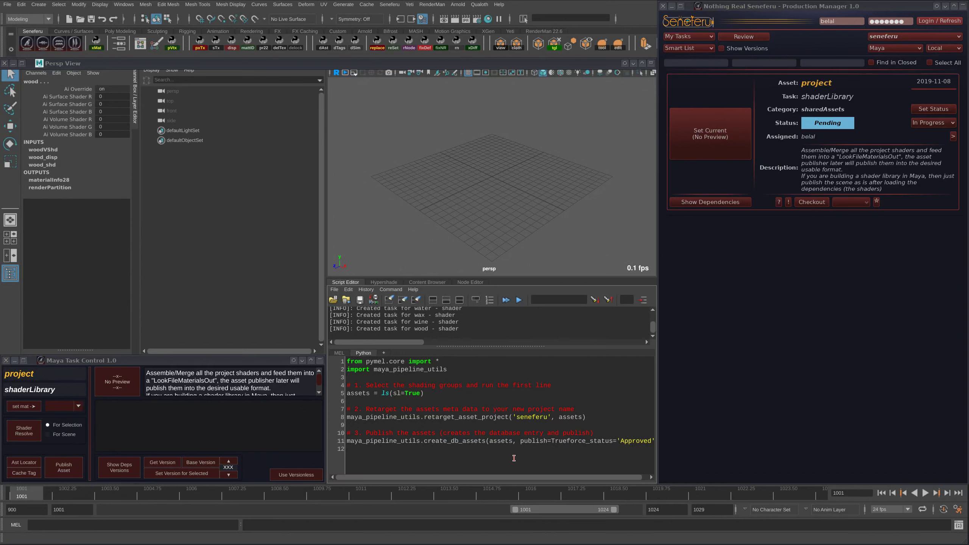
pyautogui.write(',')
pyautogui.click(416, 450)
# Clear the Script Editor history and run the create_db_assets line with publish=True to publish the shaders
pyautogui.moveTo(387, 284); pyautogui.dragTo(345, 164)
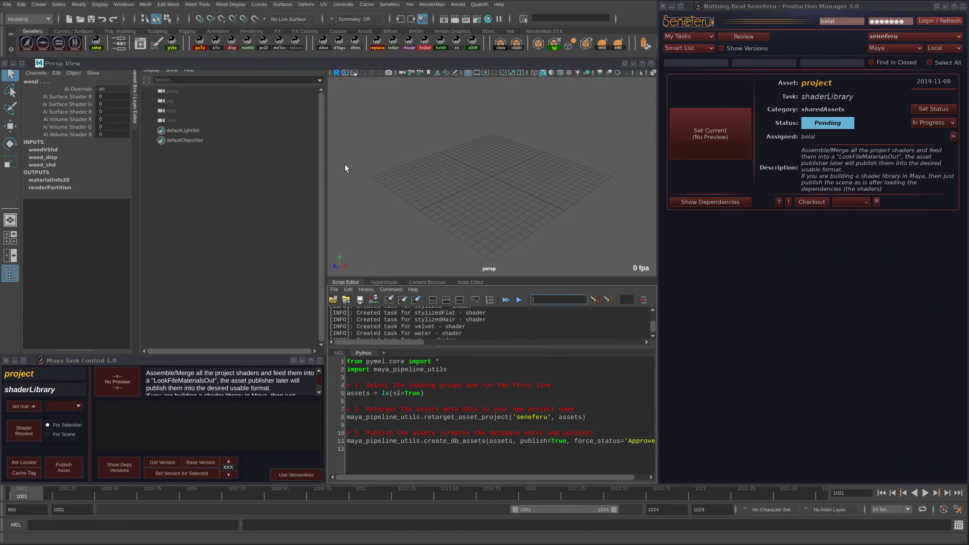
pyautogui.tripleClick(421, 445)
pyautogui.click(389, 300)
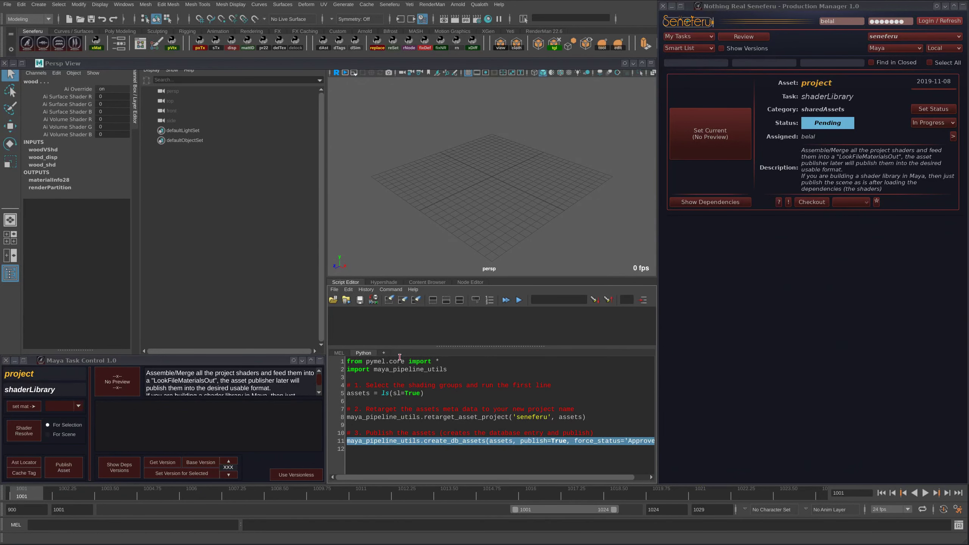
pyautogui.tripleClick(412, 442)
pyautogui.hotkey('ctrl', 'Return')
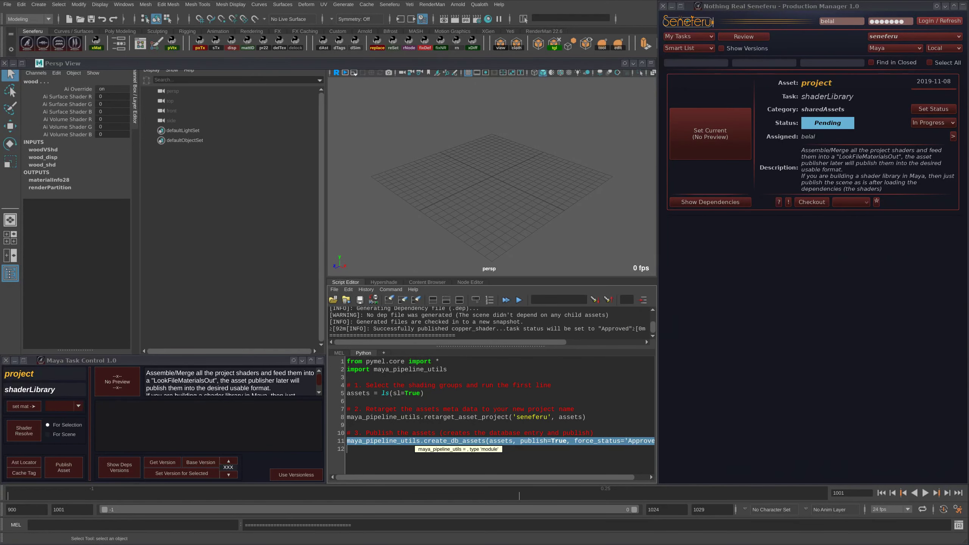
# Switch to the Seneferu web app and refresh the Assets list to examine the shader assets' publishing progress
pyautogui.hotkey('ctrl', 'F2')
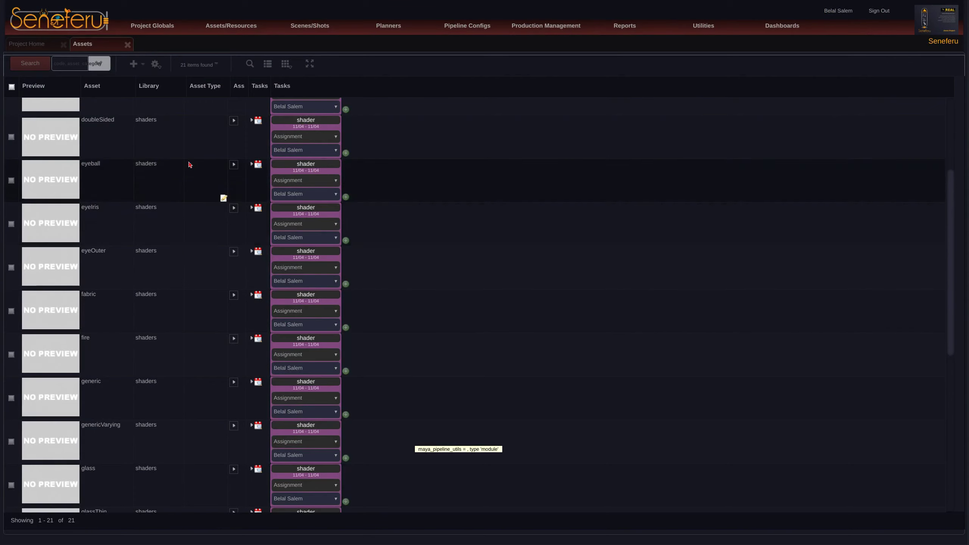
pyautogui.scroll(1, 191, 210)
pyautogui.scroll(4, 191, 211)
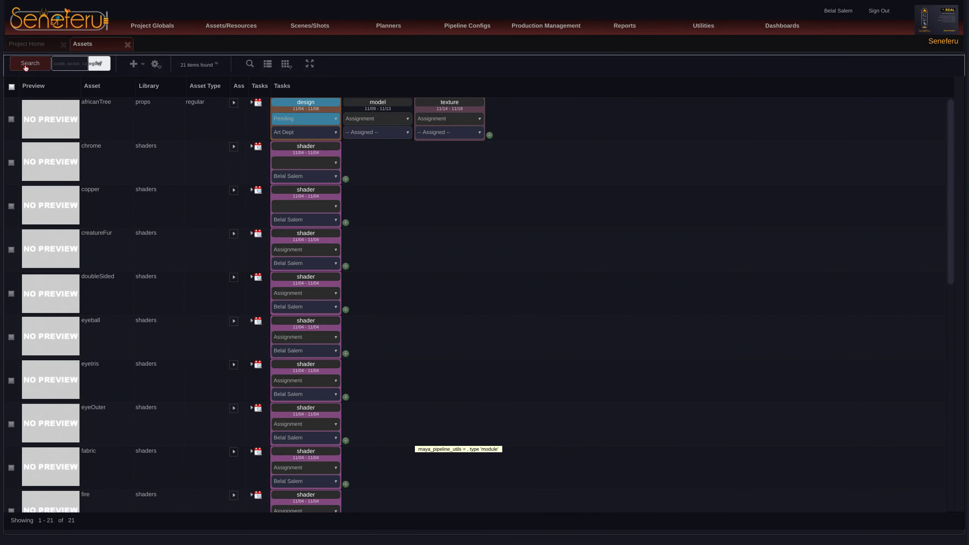
pyautogui.click(24, 65)
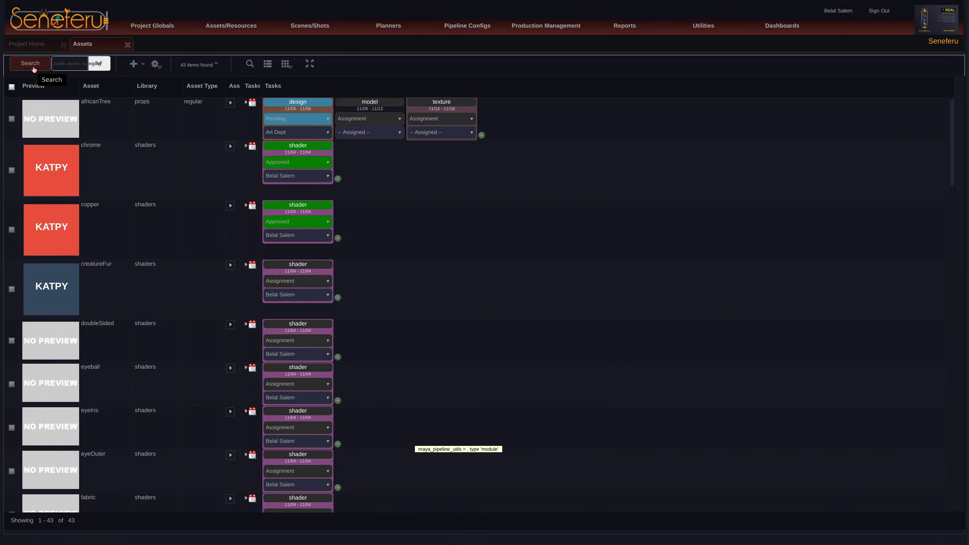
pyautogui.click(34, 69)
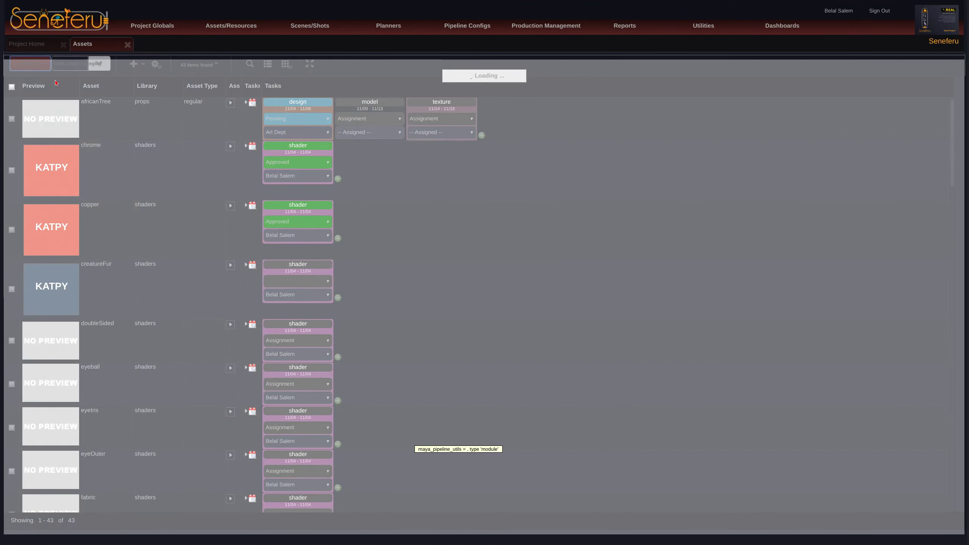
# Switch back to Maya and show the dependencies of the project's shaderLibrary task in Production Manager
pyautogui.hotkey('alt', 'Tab')
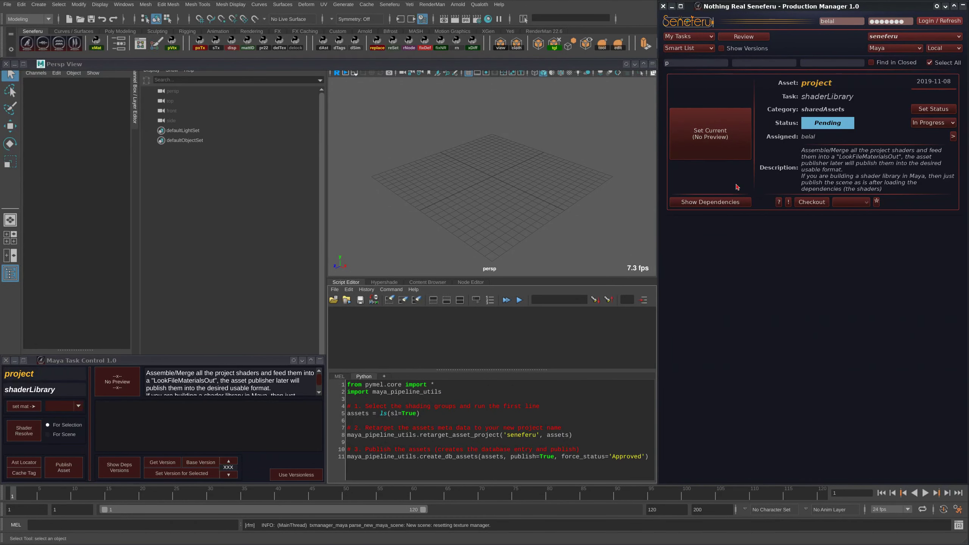
pyautogui.click(711, 202)
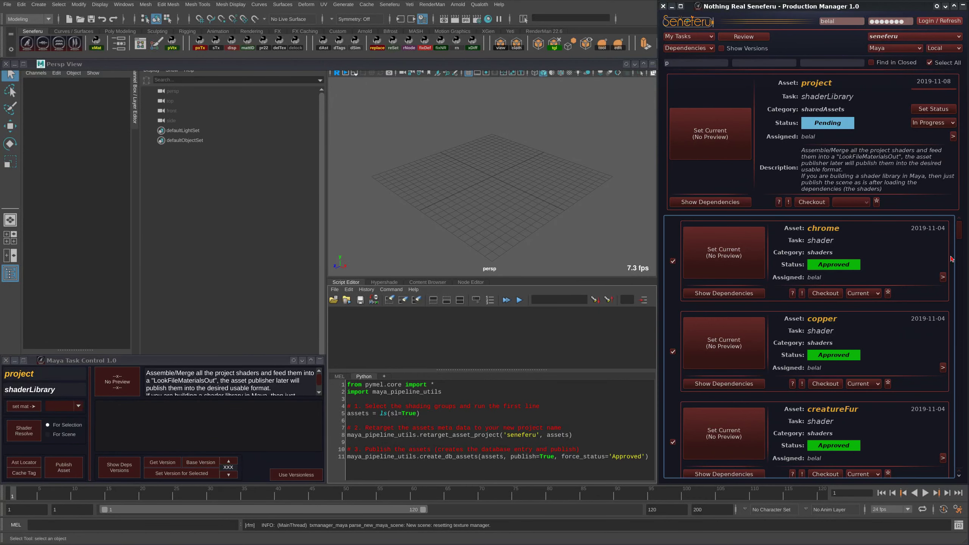
pyautogui.moveTo(960, 231)
pyautogui.mouseDown()
pyautogui.moveTo(961, 458)
pyautogui.moveTo(961, 220)
pyautogui.mouseUp()
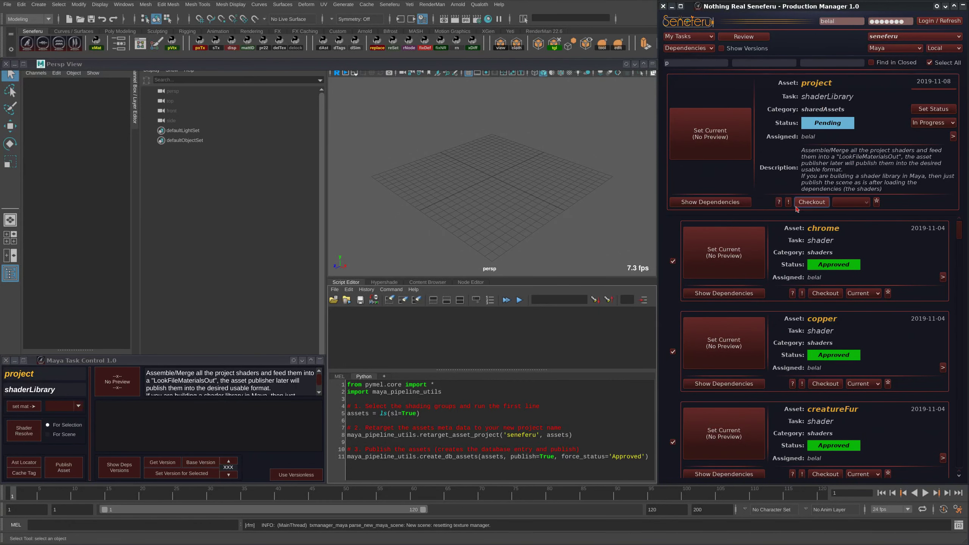
pyautogui.moveTo(958, 237)
pyautogui.mouseDown()
pyautogui.moveTo(957, 473)
pyautogui.moveTo(954, 236)
pyautogui.mouseUp()
pyautogui.click(833, 291)
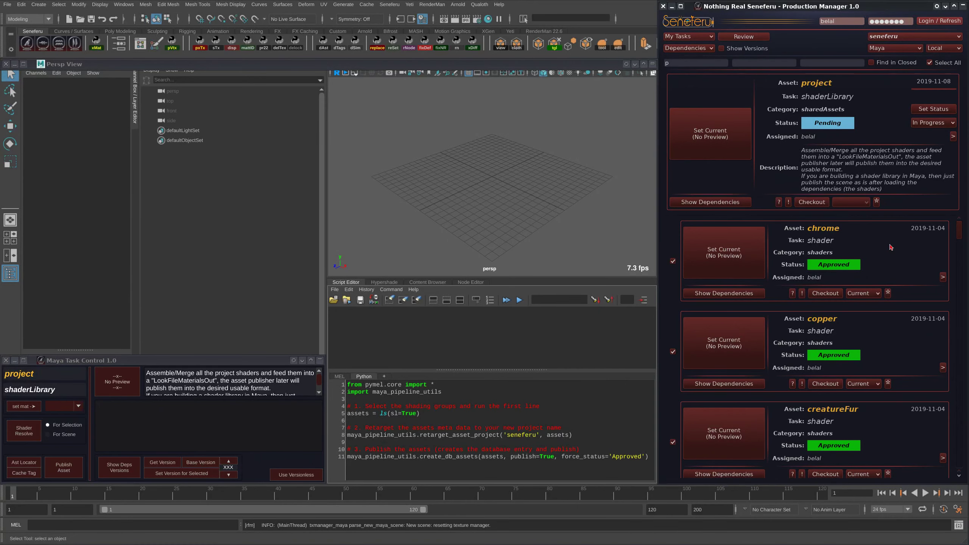
# Look over the shader dependencies and open the Shader Resolve tool for the shaderLibrary task to examine its options
pyautogui.scroll(-5, 964, 340)
pyautogui.scroll(5, 964, 339)
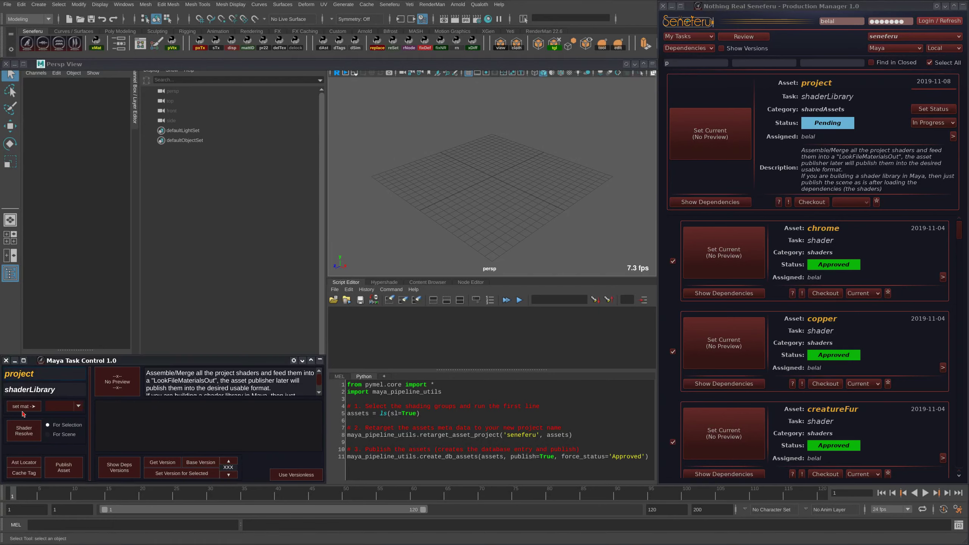
pyautogui.click(24, 430)
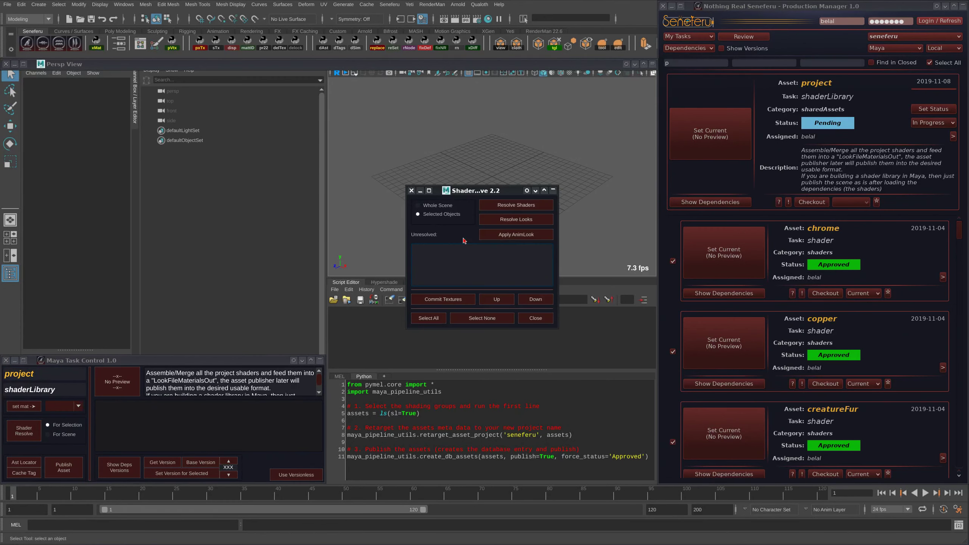
pyautogui.moveTo(512, 193); pyautogui.dragTo(359, 181)
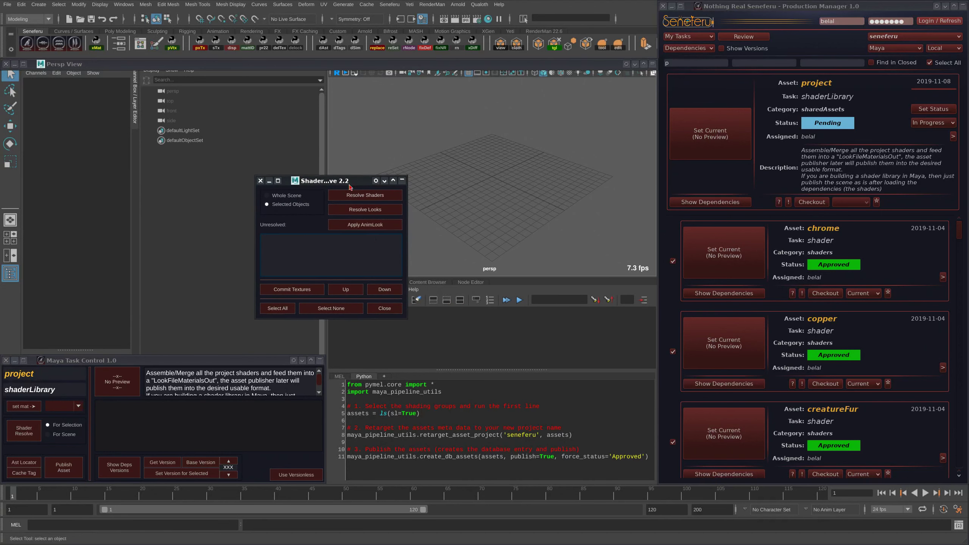
pyautogui.moveTo(355, 181); pyautogui.dragTo(263, 188)
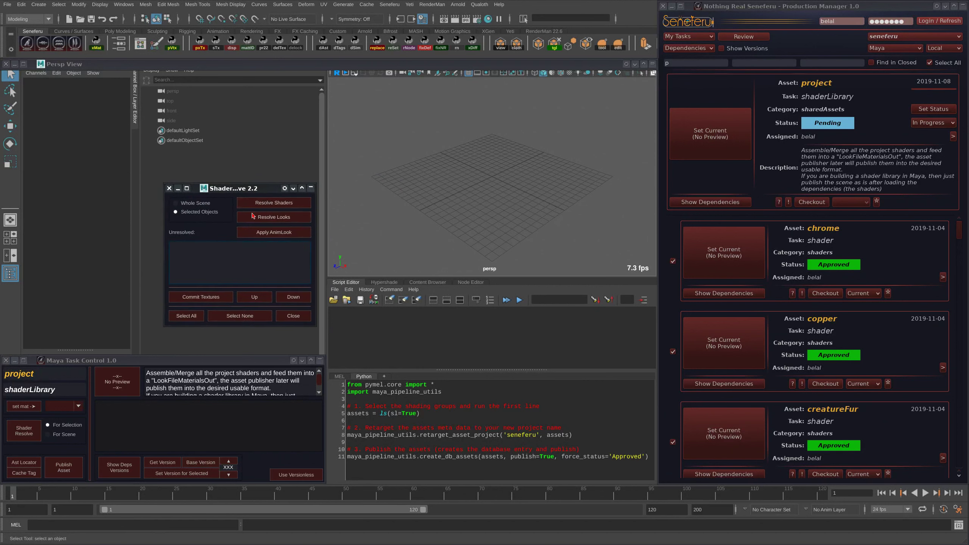
pyautogui.moveTo(271, 189); pyautogui.dragTo(242, 209)
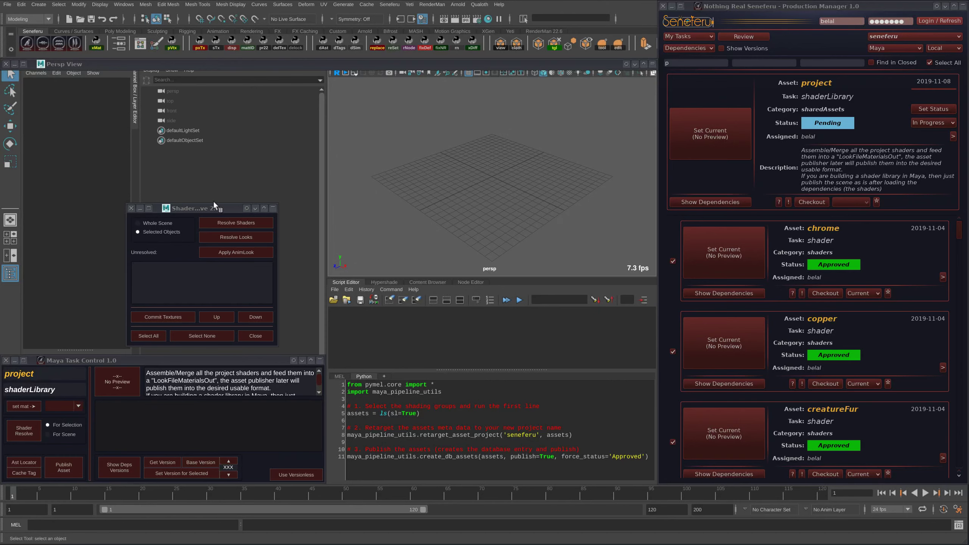
pyautogui.moveTo(213, 205); pyautogui.dragTo(177, 214)
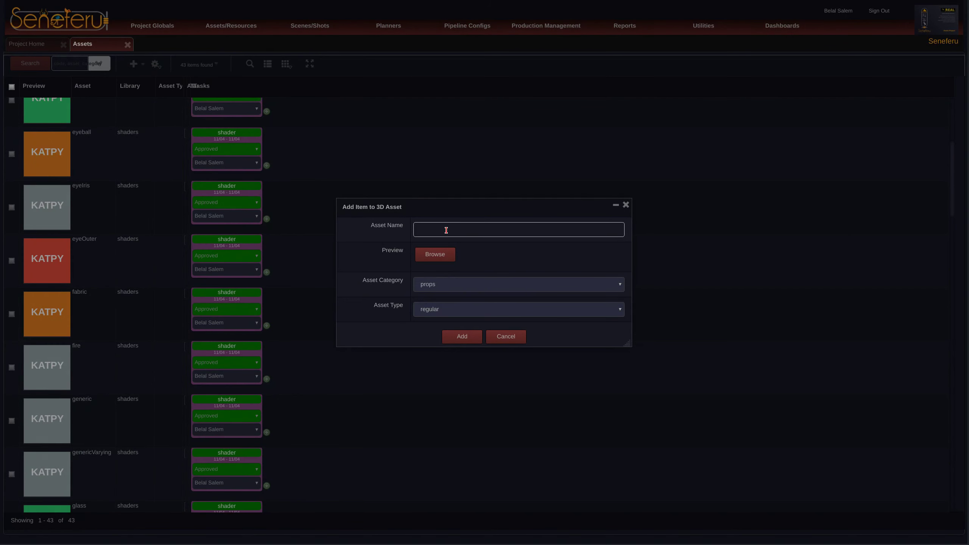
# In the Seneferu web app, fill in a new 3D asset named woodDamaged in the shaders category and dismiss the form without adding it
pyautogui.click(446, 230)
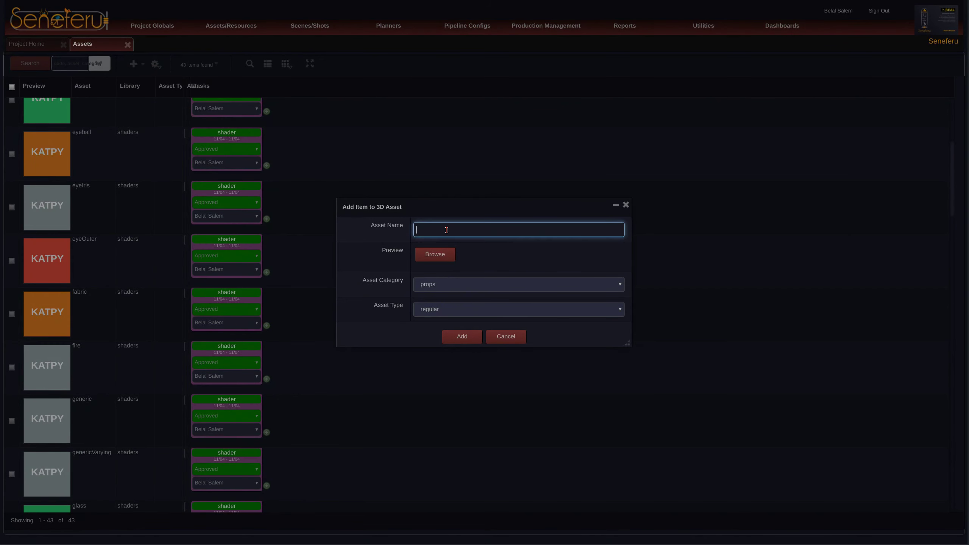
pyautogui.write('woodDamaged')
pyautogui.click(449, 287)
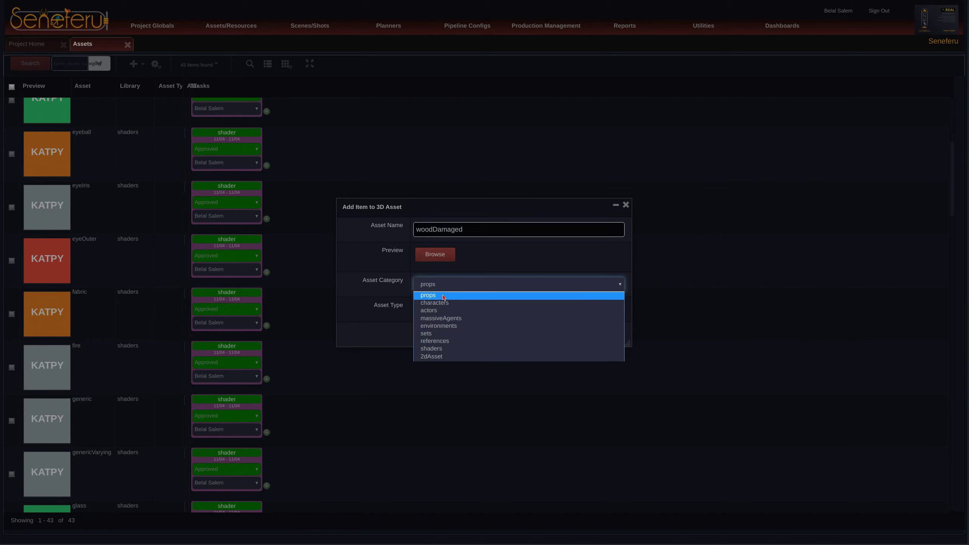
pyautogui.click(439, 348)
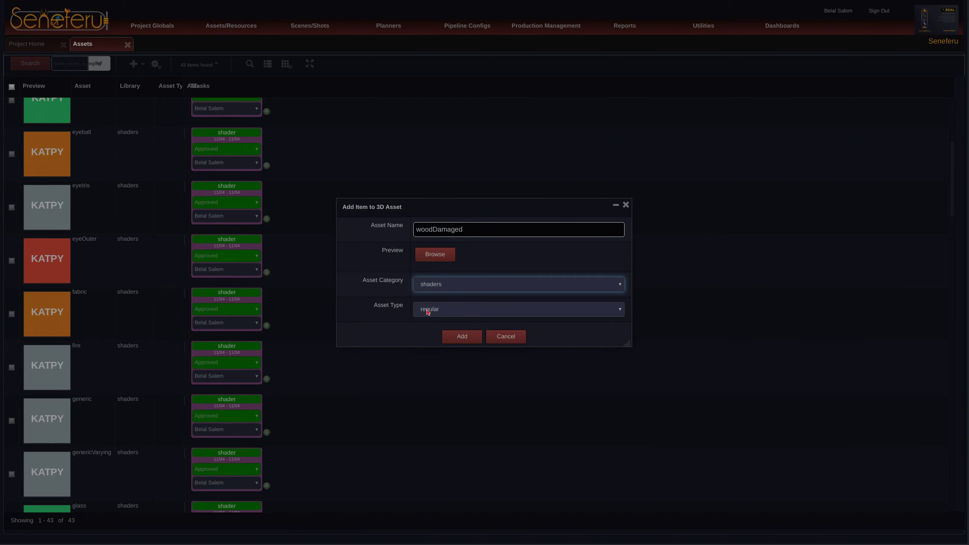
pyautogui.click(626, 205)
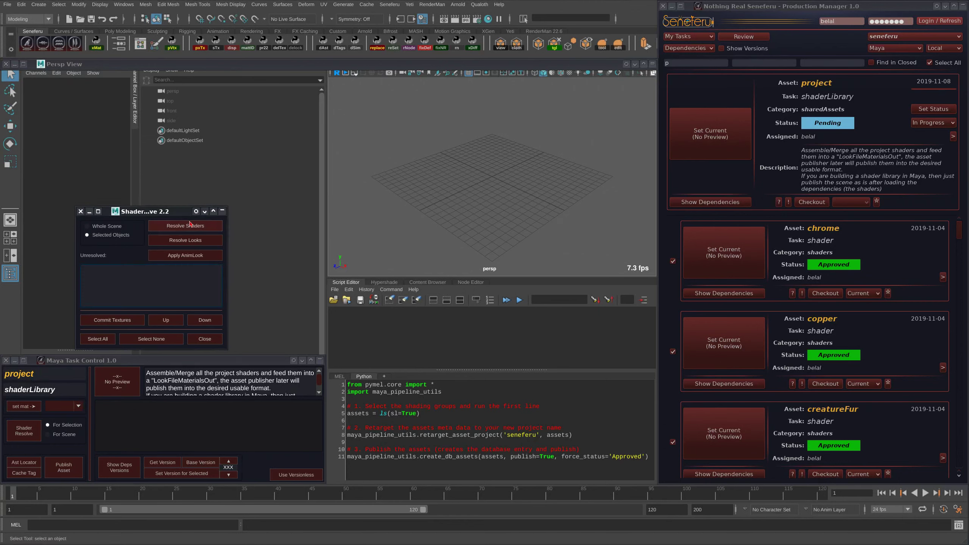
# Back in Maya, glance through the dependencies list again and close the Shader Resolve window without resolving anything
pyautogui.moveTo(182, 214); pyautogui.dragTo(222, 220)
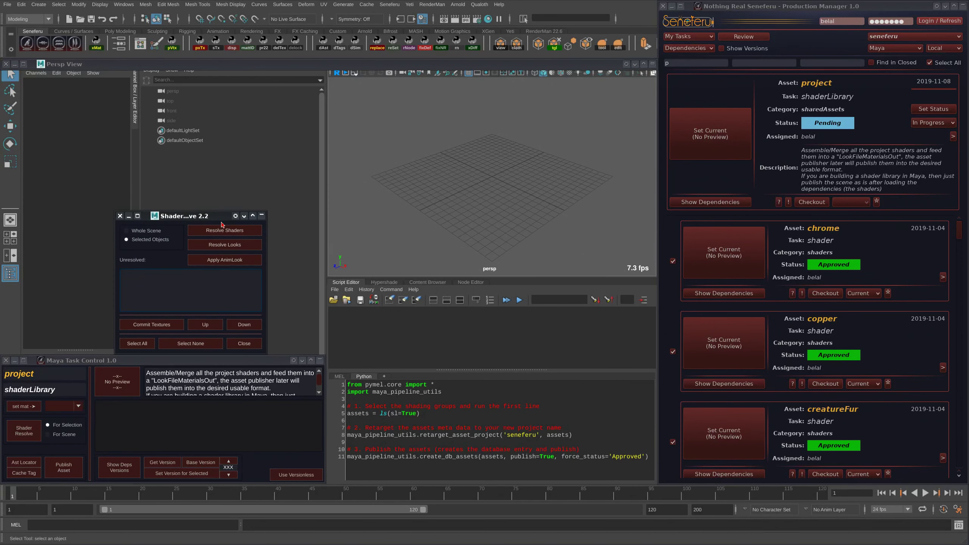
pyautogui.click(368, 189)
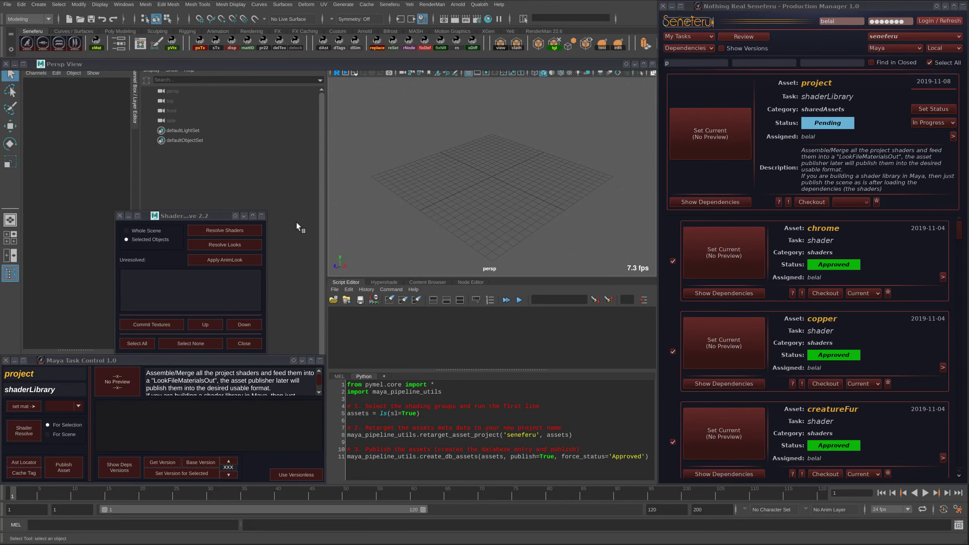
pyautogui.moveTo(199, 218); pyautogui.dragTo(130, 216)
pyautogui.click(526, 154)
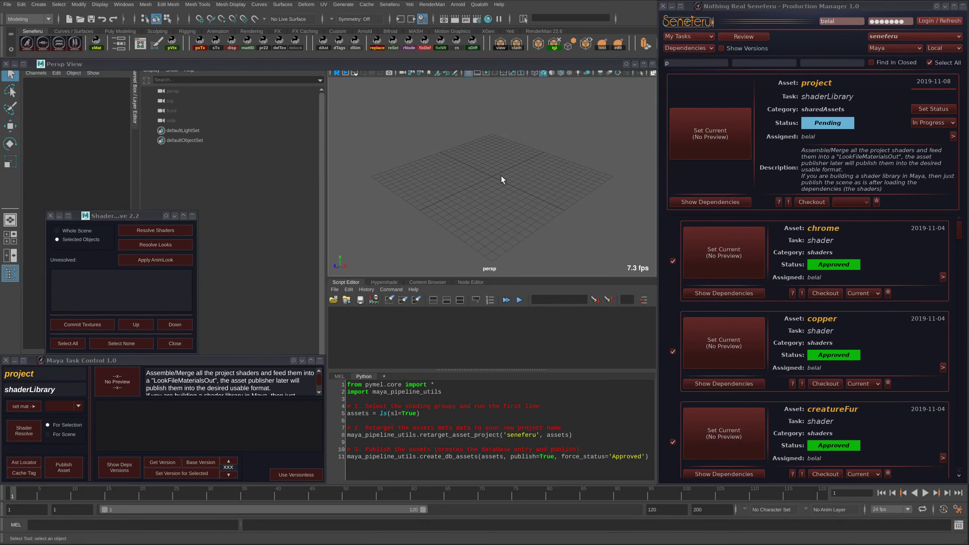
pyautogui.scroll(-1, 963, 238)
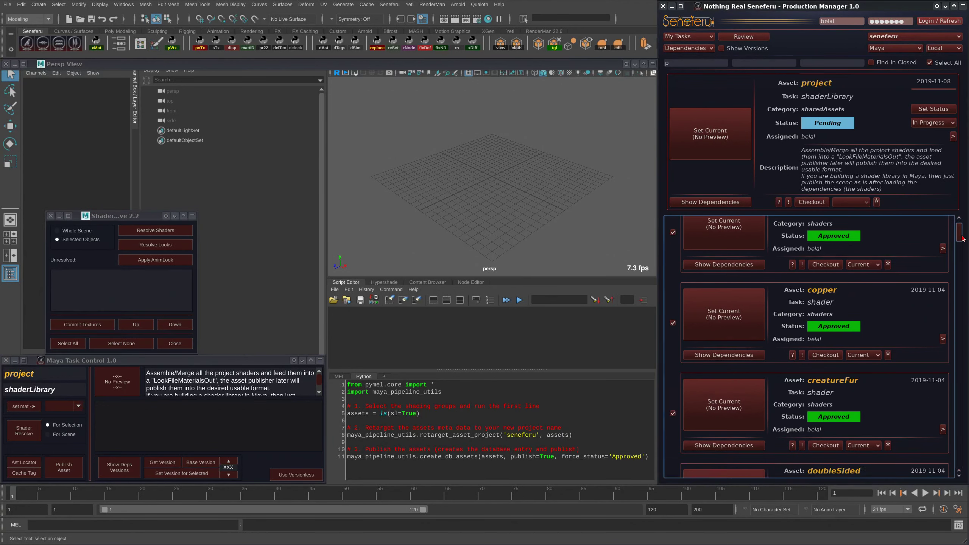
pyautogui.scroll(1, 963, 238)
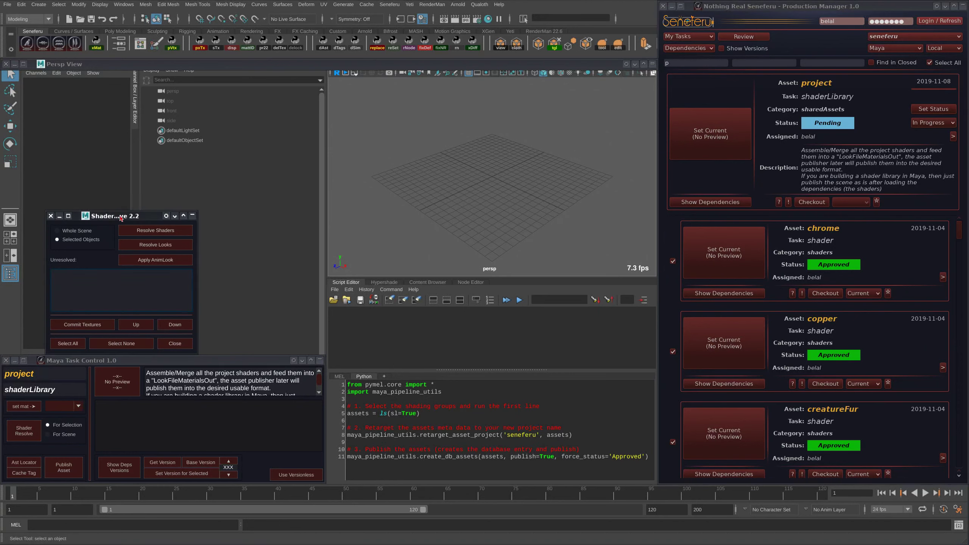
pyautogui.moveTo(121, 220); pyautogui.dragTo(338, 135)
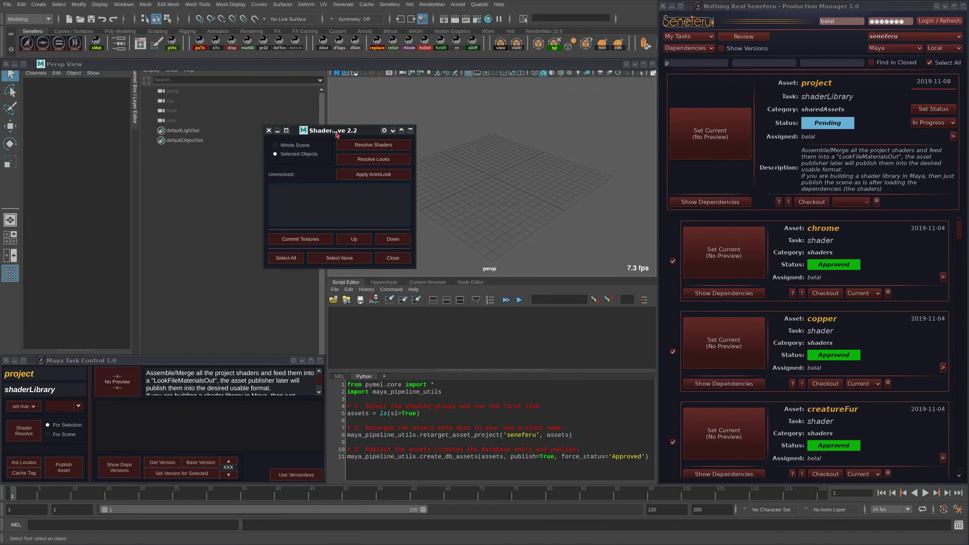
pyautogui.click(269, 132)
pyautogui.click(269, 131)
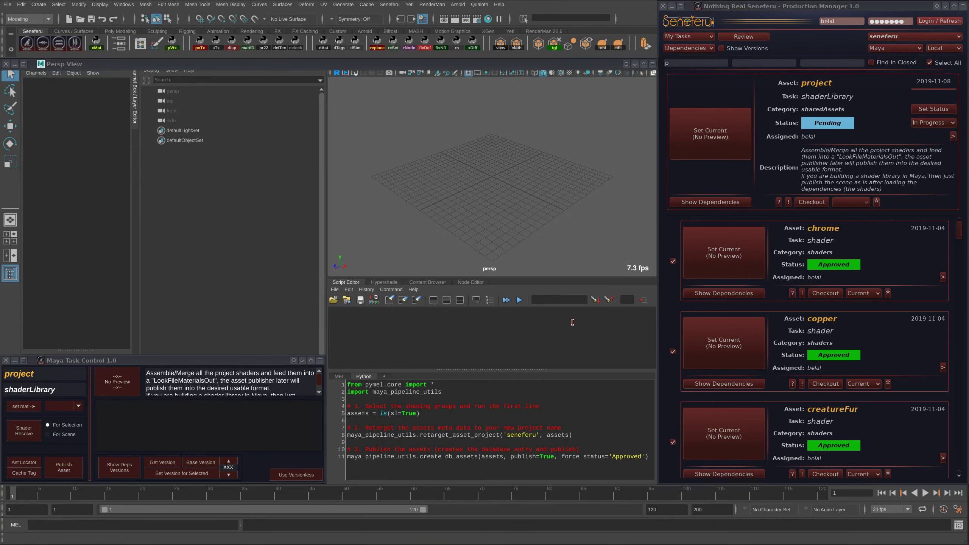
# Turn on Show Versions for the shaderLibrary dependencies and check which versions the chrome shader offers
pyautogui.moveTo(958, 229)
pyautogui.mouseDown()
pyautogui.moveTo(958, 241)
pyautogui.moveTo(959, 225)
pyautogui.mouseUp()
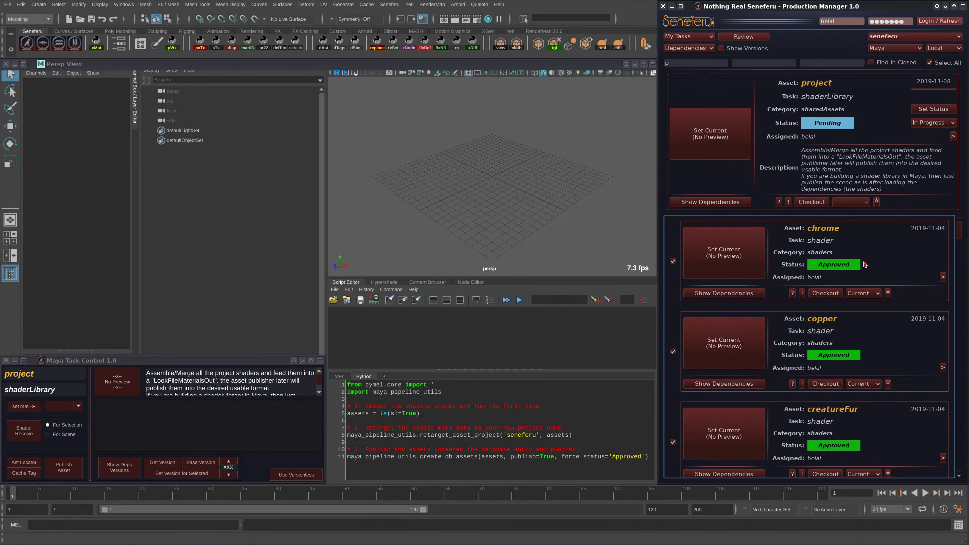
pyautogui.click(869, 292)
pyautogui.click(869, 292)
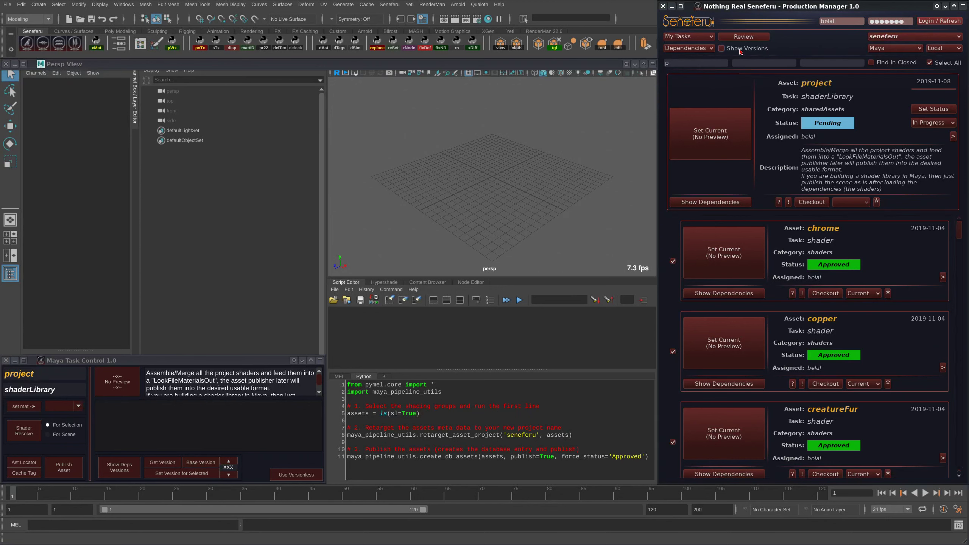
pyautogui.click(740, 50)
pyautogui.click(698, 63)
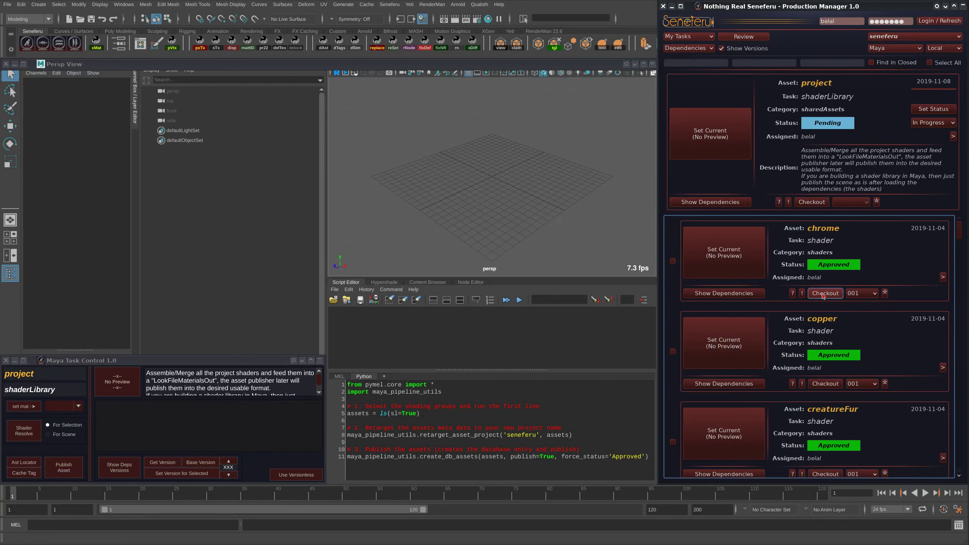
pyautogui.click(873, 293)
pyautogui.click(864, 396)
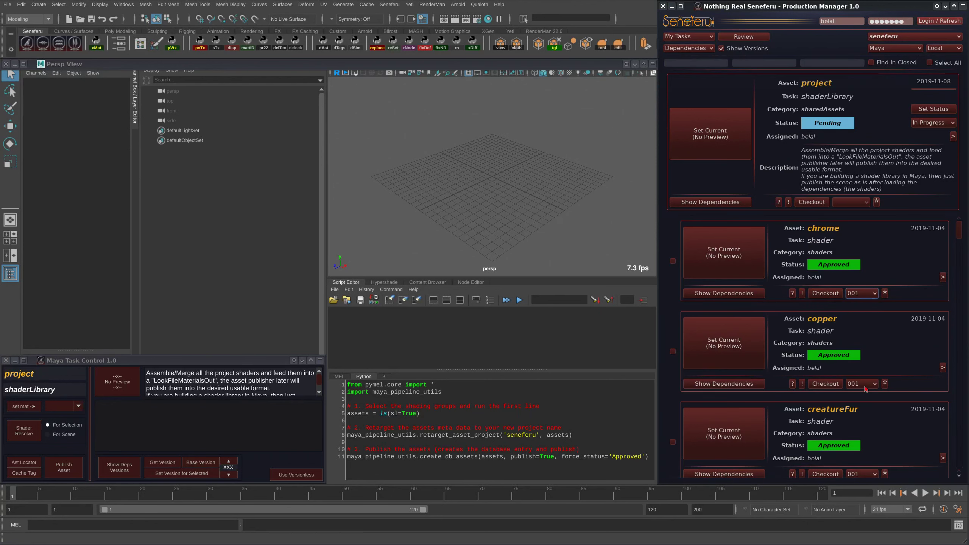
pyautogui.moveTo(959, 229)
pyautogui.mouseDown()
pyautogui.moveTo(961, 336)
pyautogui.moveTo(957, 225)
pyautogui.mouseUp()
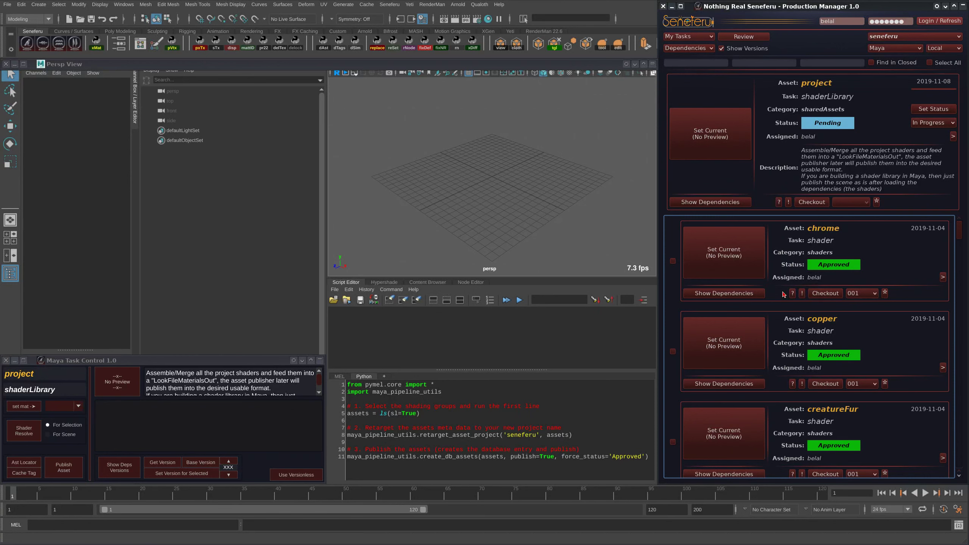
pyautogui.click(609, 340)
pyautogui.click(711, 202)
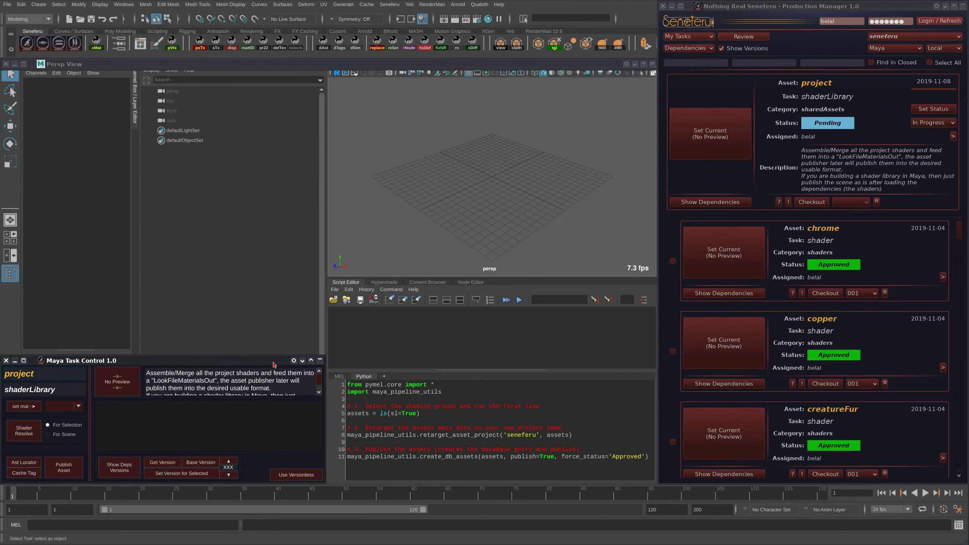
pyautogui.moveTo(273, 365); pyautogui.dragTo(275, 364)
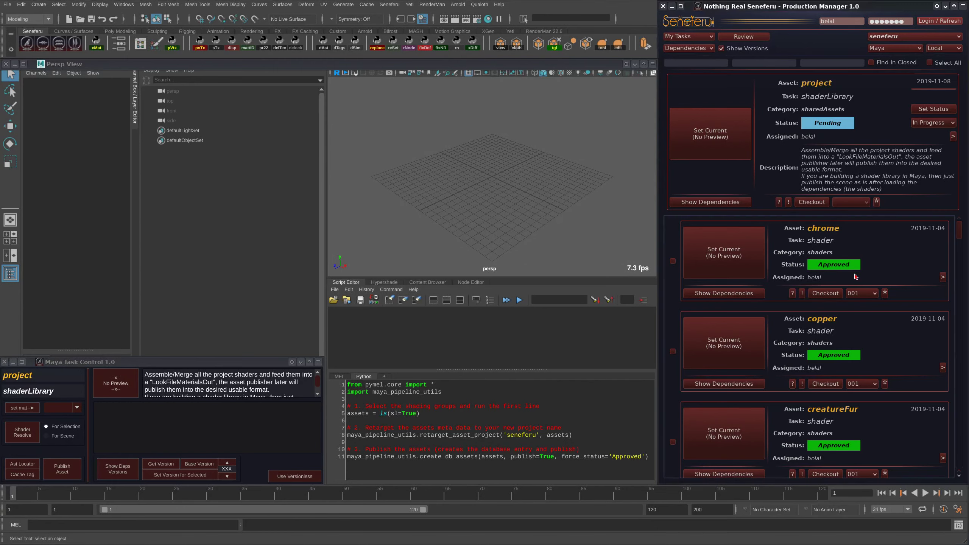
pyautogui.scroll(-1, 962, 222)
pyautogui.scroll(1, 961, 222)
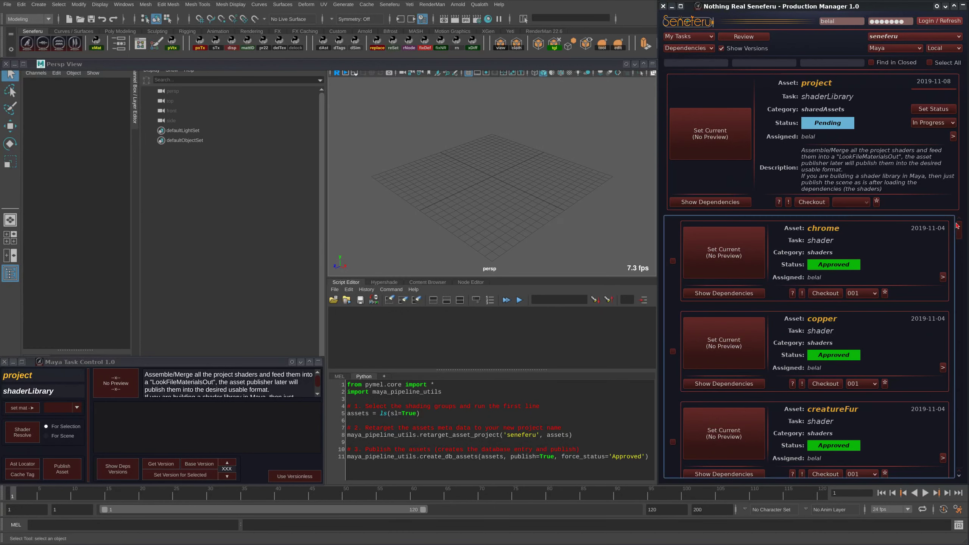
pyautogui.moveTo(960, 230); pyautogui.dragTo(960, 229)
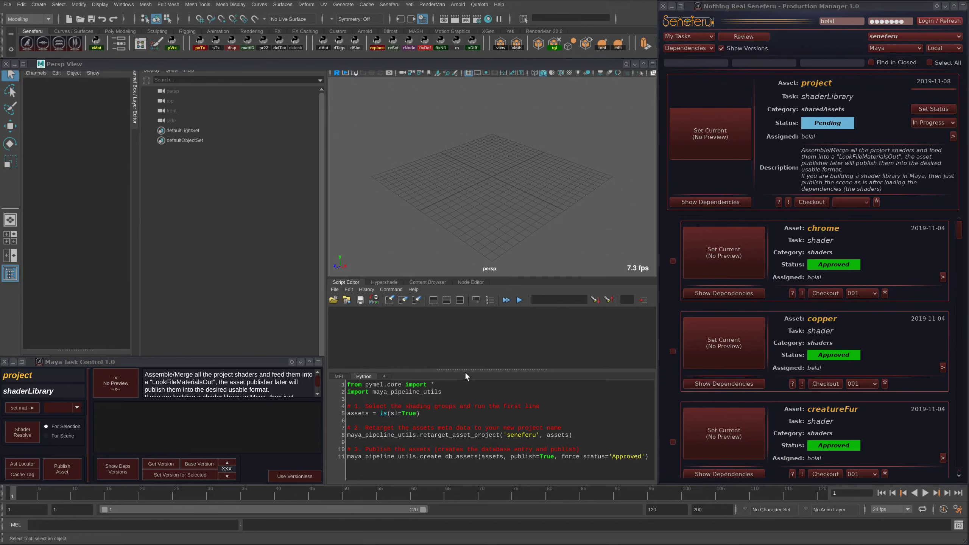
pyautogui.moveTo(466, 370)
pyautogui.mouseDown()
pyautogui.moveTo(465, 380)
pyautogui.moveTo(467, 372)
pyautogui.mouseUp()
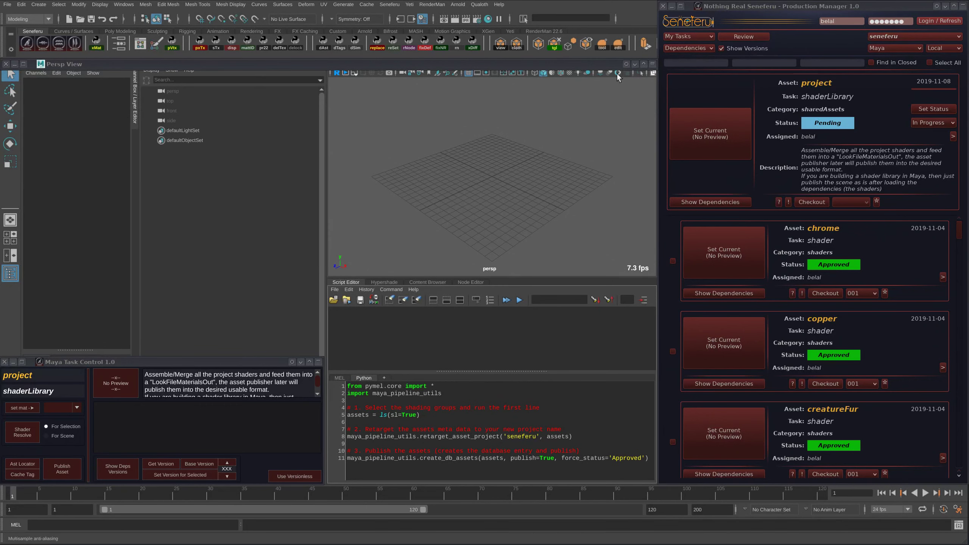
pyautogui.click(653, 63)
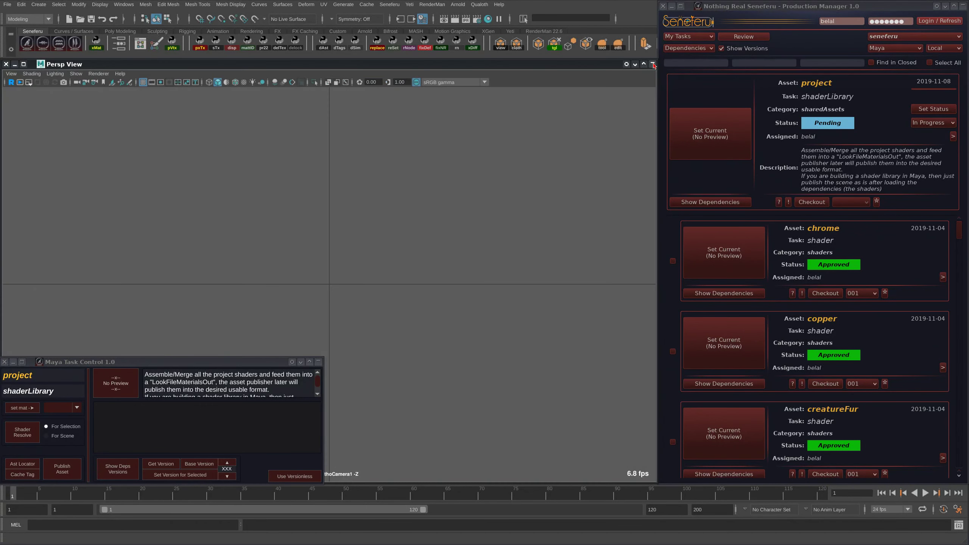
pyautogui.click(653, 63)
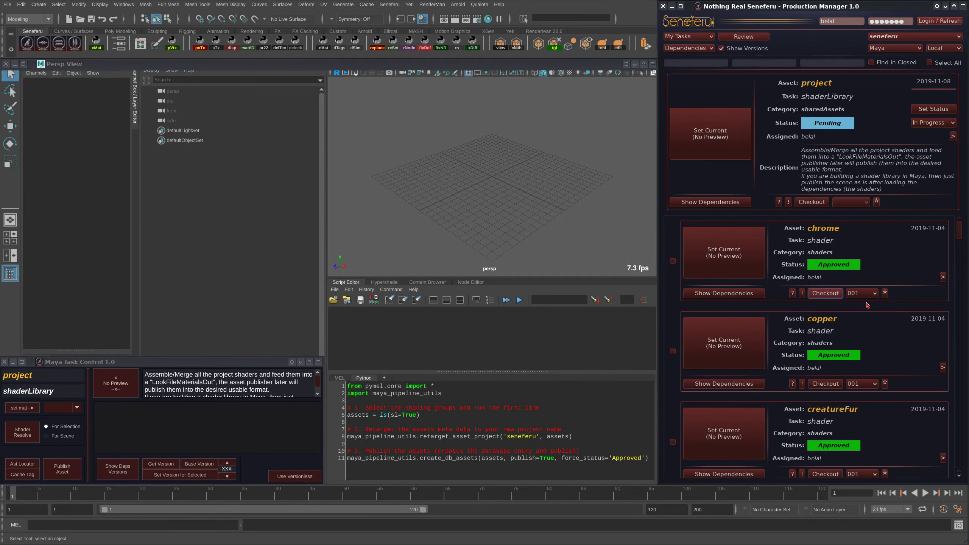
# Browse the folder of the chrome shader's version 001 and open chrome_shader_v001.katPy in a text editor to examine it
pyautogui.click(832, 295)
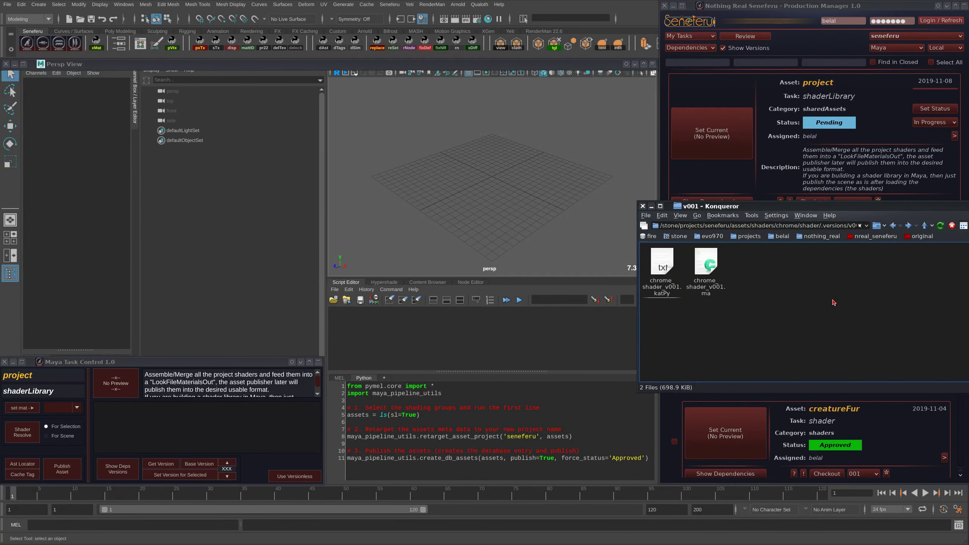
pyautogui.moveTo(900, 200); pyautogui.dragTo(584, 161)
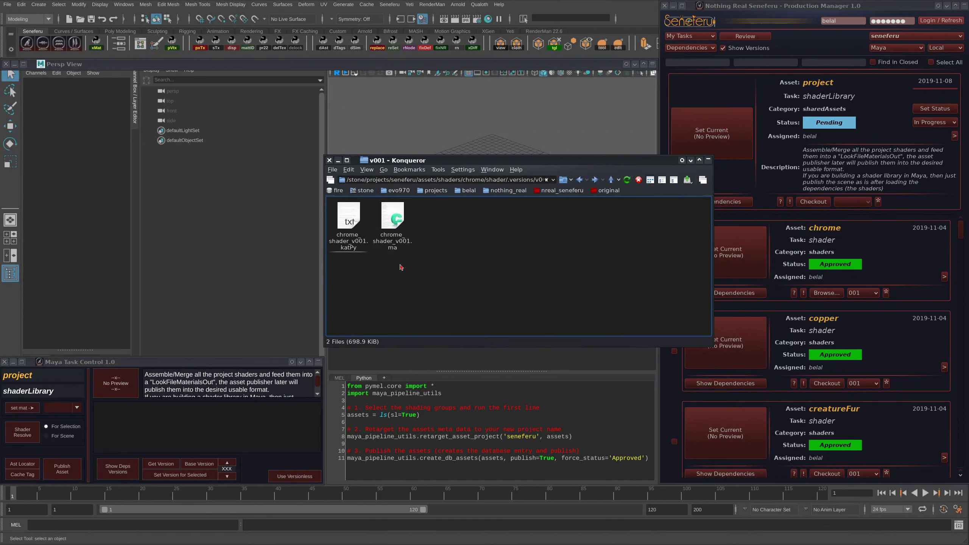
pyautogui.moveTo(471, 165); pyautogui.dragTo(355, 152)
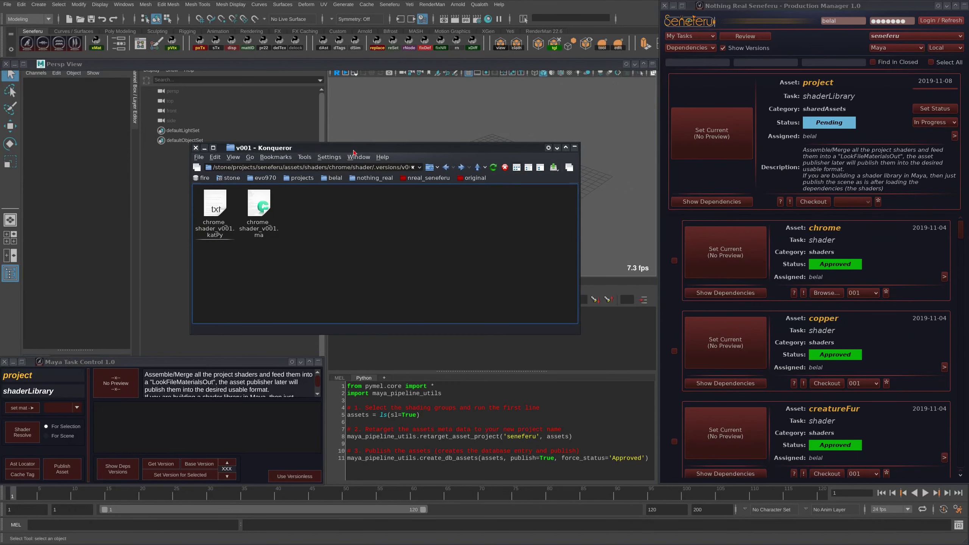
pyautogui.moveTo(354, 152); pyautogui.dragTo(342, 174)
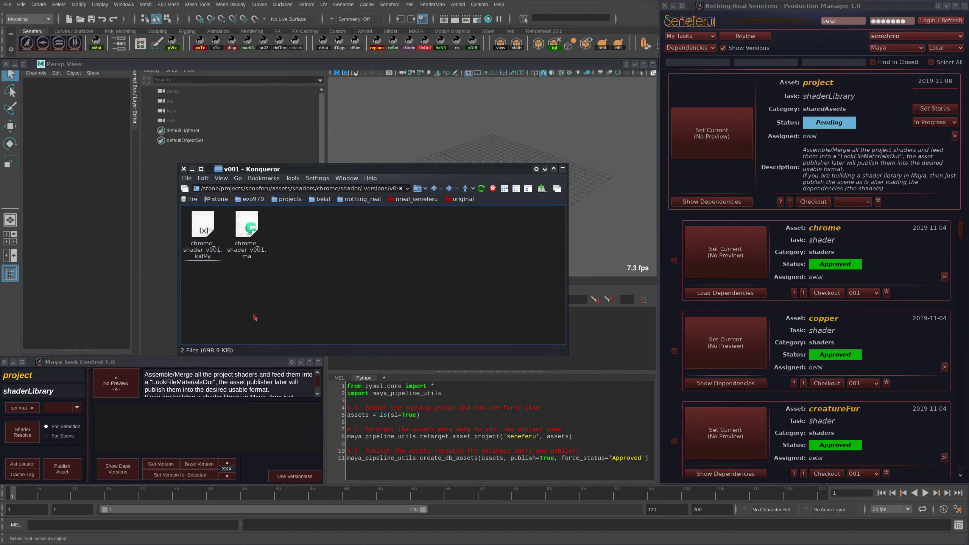
pyautogui.click(204, 231)
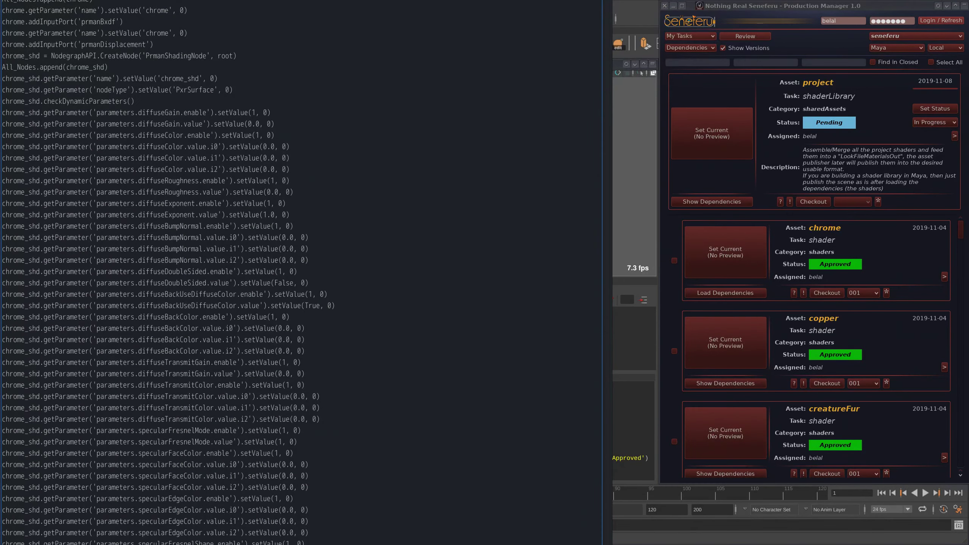
pyautogui.moveTo(481, 0); pyautogui.dragTo(453, 104)
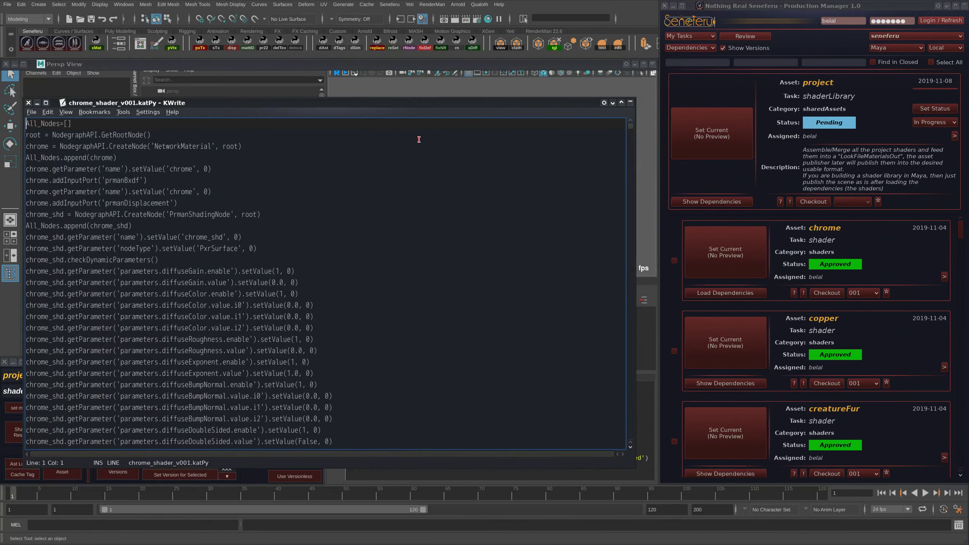
# Close the chrome_shader_v001.katPy file and its folder, and reference version 001 of the chrome shader into the Maya scene
pyautogui.click(28, 102)
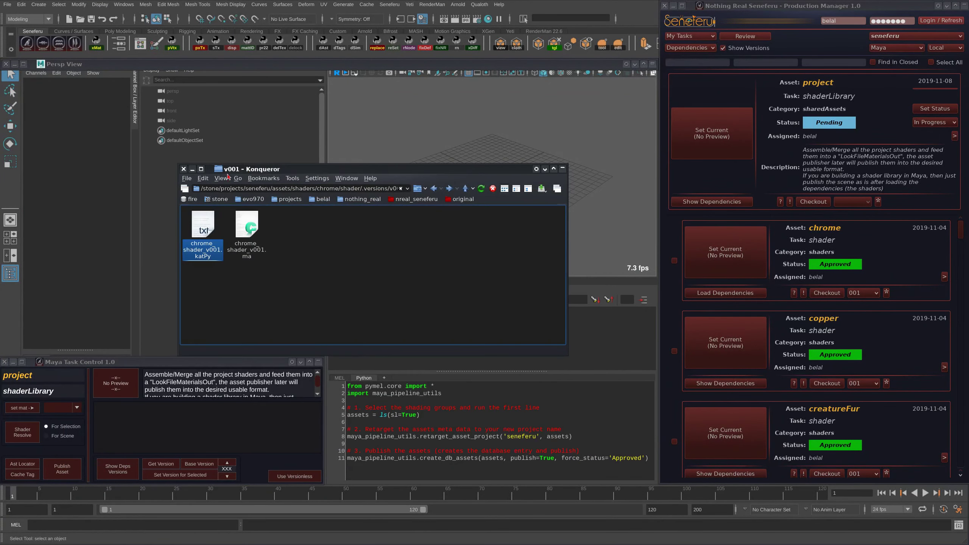
pyautogui.click(183, 169)
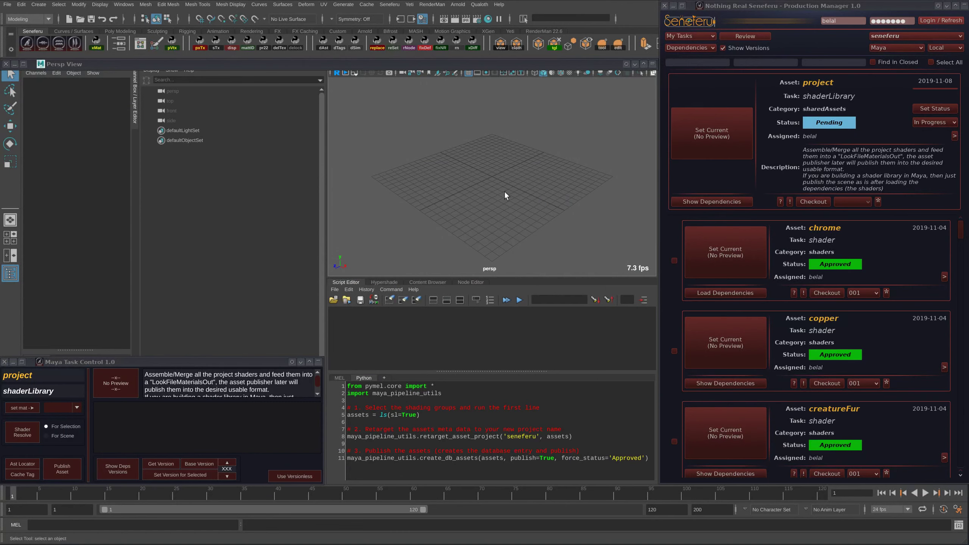
pyautogui.click(719, 241)
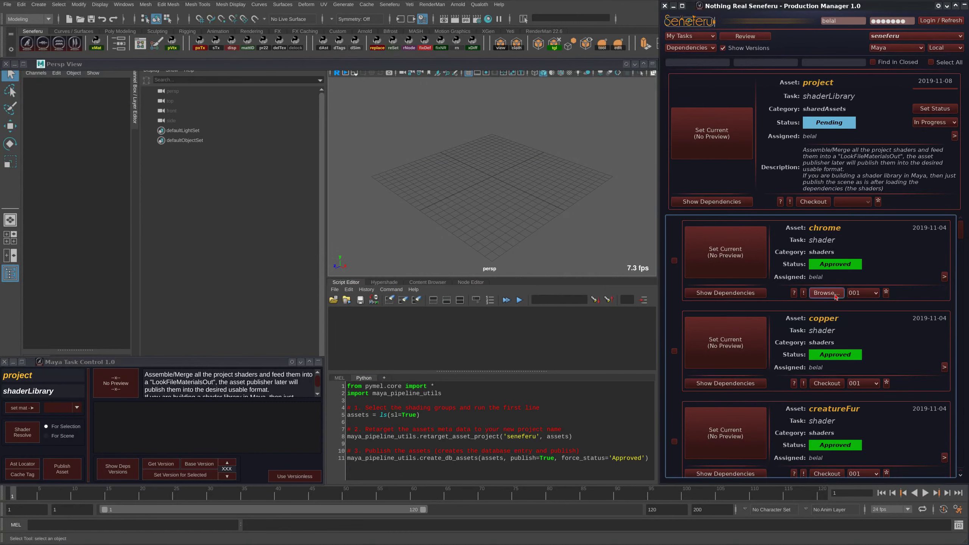
pyautogui.click(828, 293)
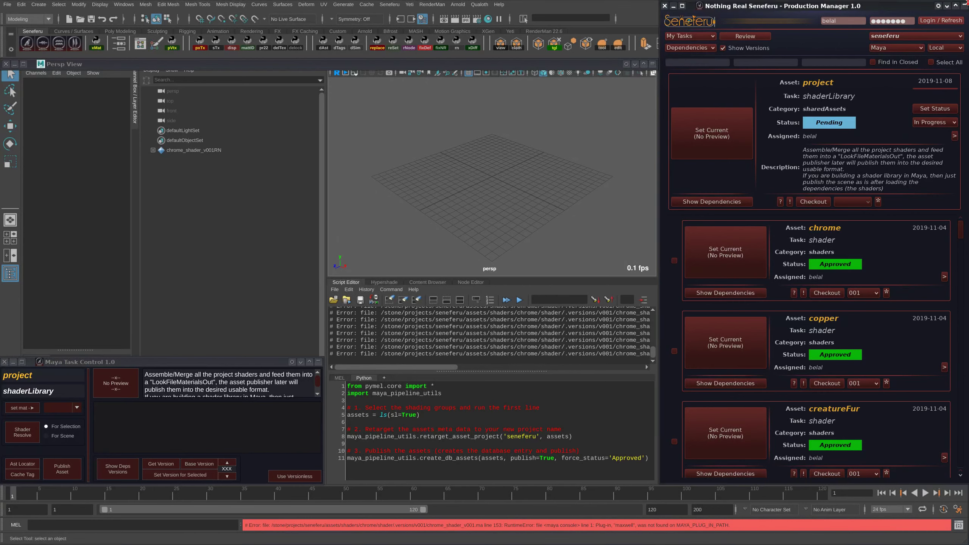
# Roll up the Production Manager and graph the chrome shading group's network with its connected nodes in the Hypershade
pyautogui.click(964, 5)
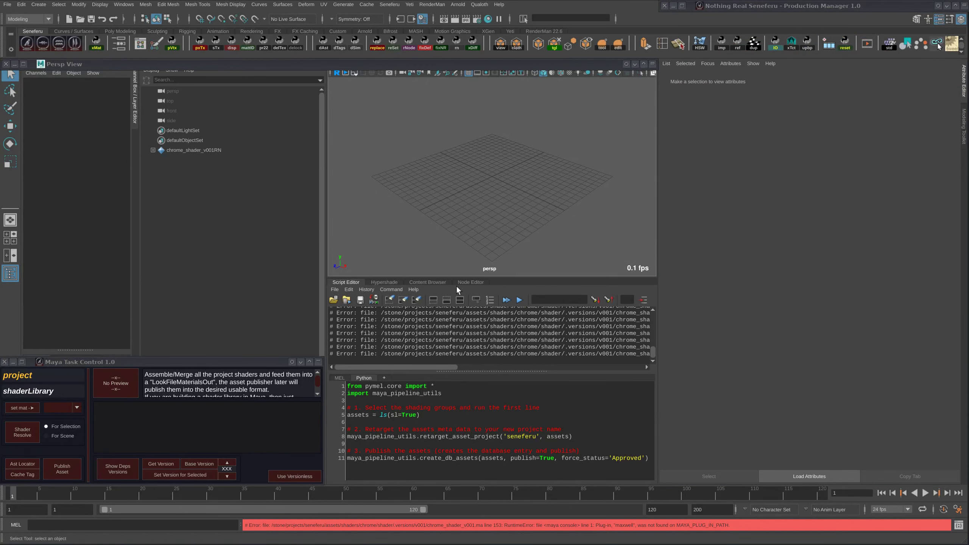
pyautogui.click(389, 282)
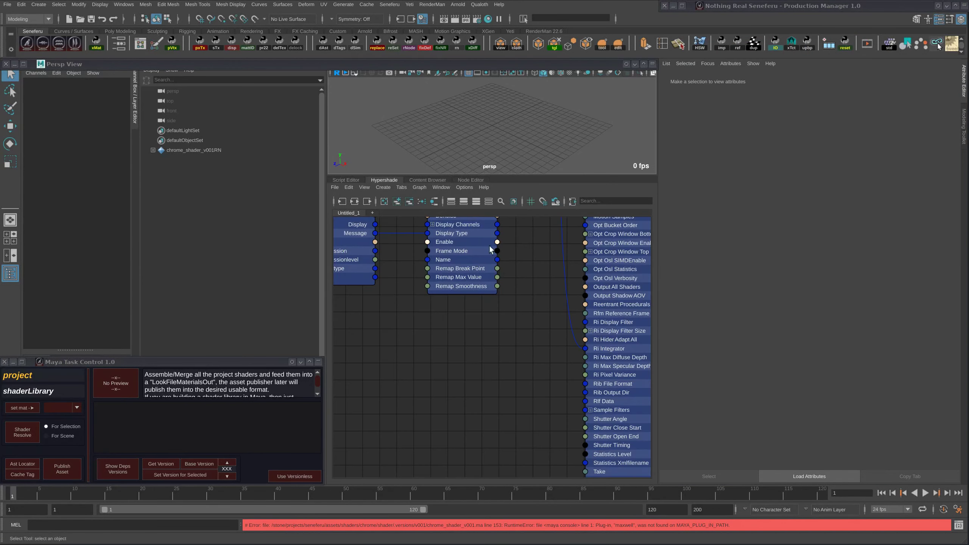
pyautogui.keyDown('alt'); pyautogui.moveTo(459, 335); pyautogui.dragTo(436, 352, button='middle'); pyautogui.keyUp('alt')
pyautogui.keyDown('alt'); pyautogui.moveTo(439, 352); pyautogui.dragTo(626, 361, button='right'); pyautogui.keyUp('alt')
pyautogui.keyDown('alt'); pyautogui.moveTo(584, 348); pyautogui.dragTo(592, 220, button='middle'); pyautogui.keyUp('alt')
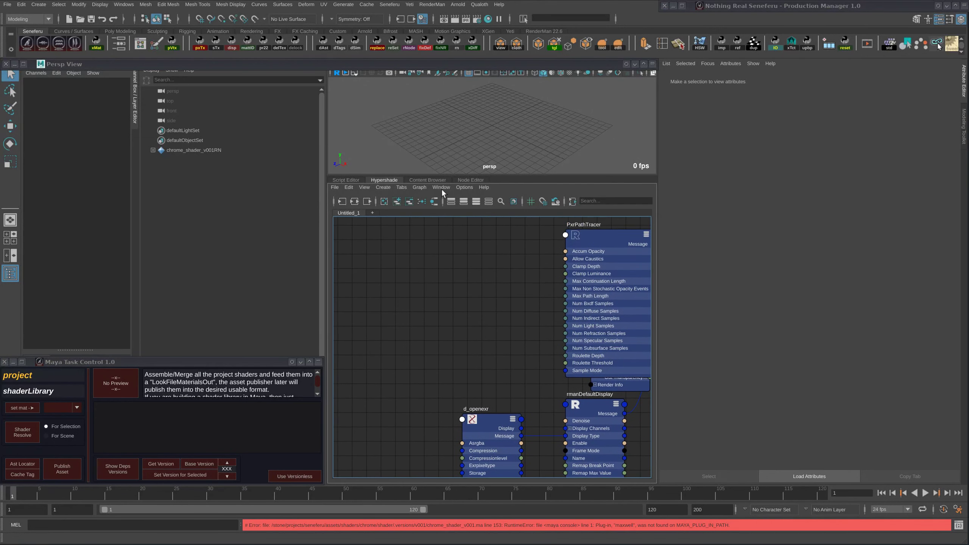
pyautogui.click(428, 180)
pyautogui.click(389, 175)
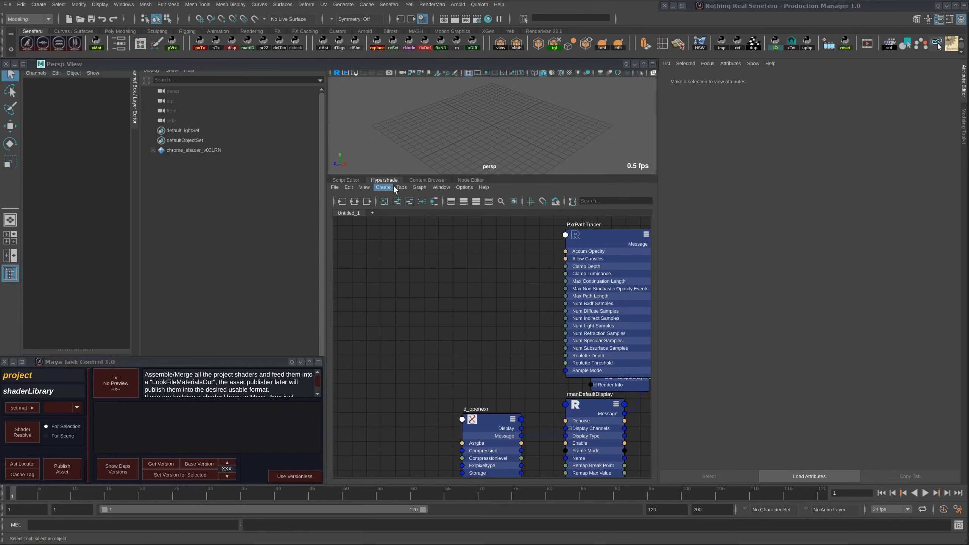
pyautogui.click(420, 189)
pyautogui.click(451, 208)
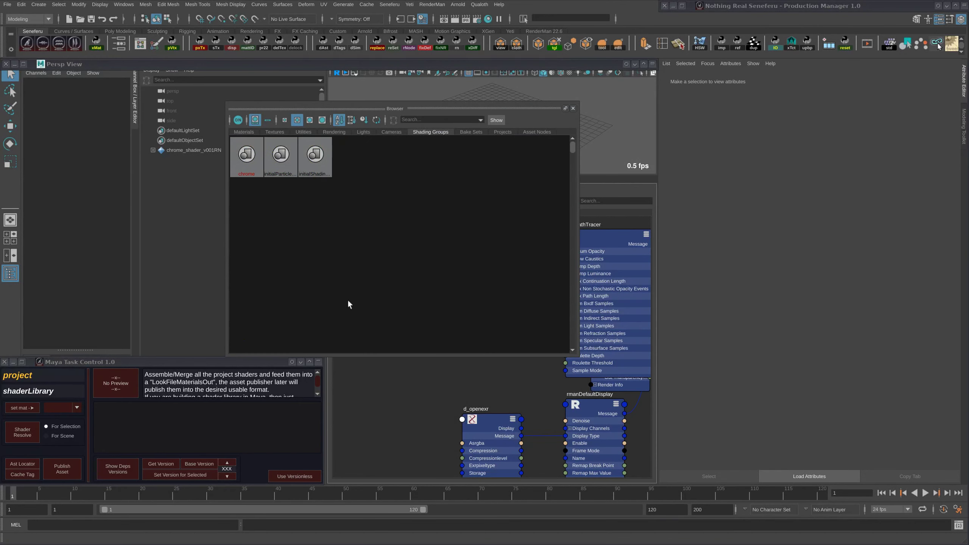
pyautogui.rightClick(258, 173)
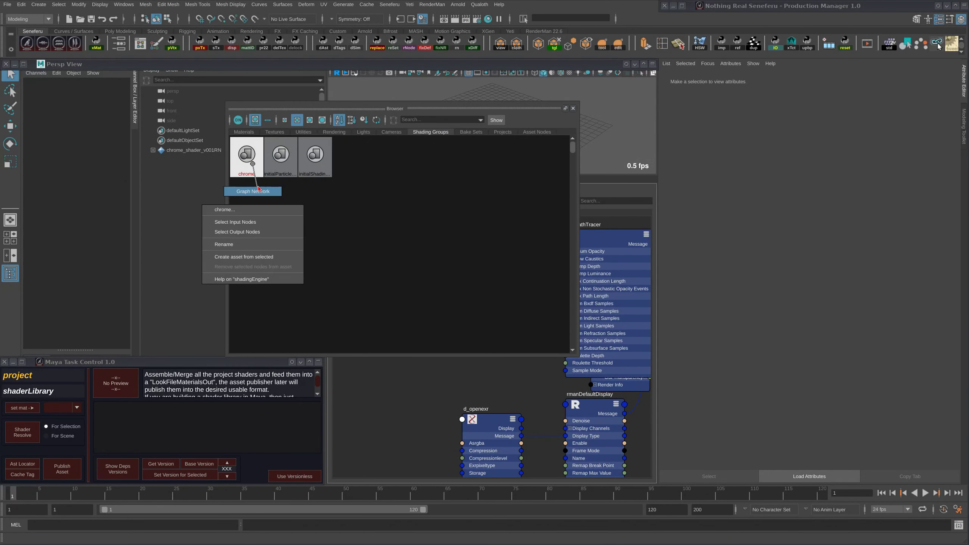
pyautogui.click(274, 209)
pyautogui.click(572, 109)
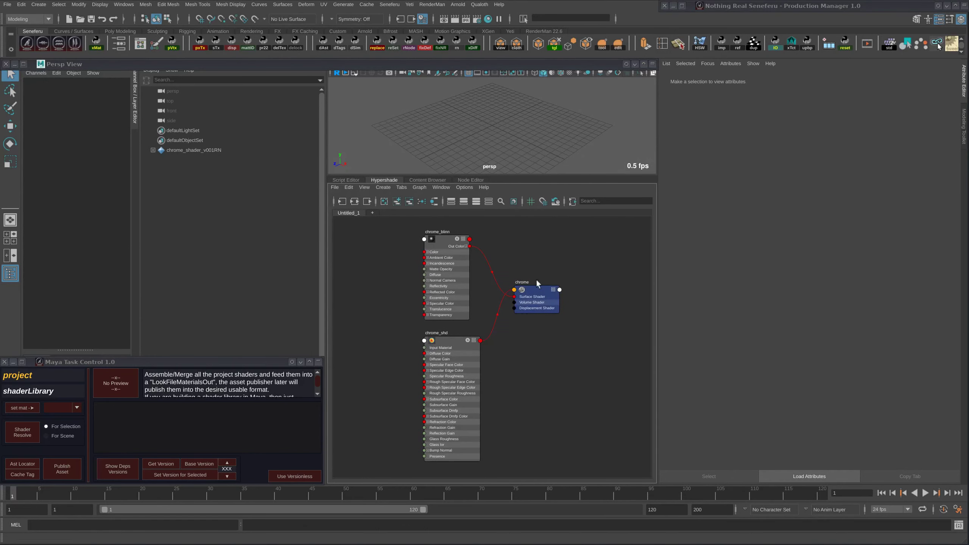
pyautogui.click(558, 206)
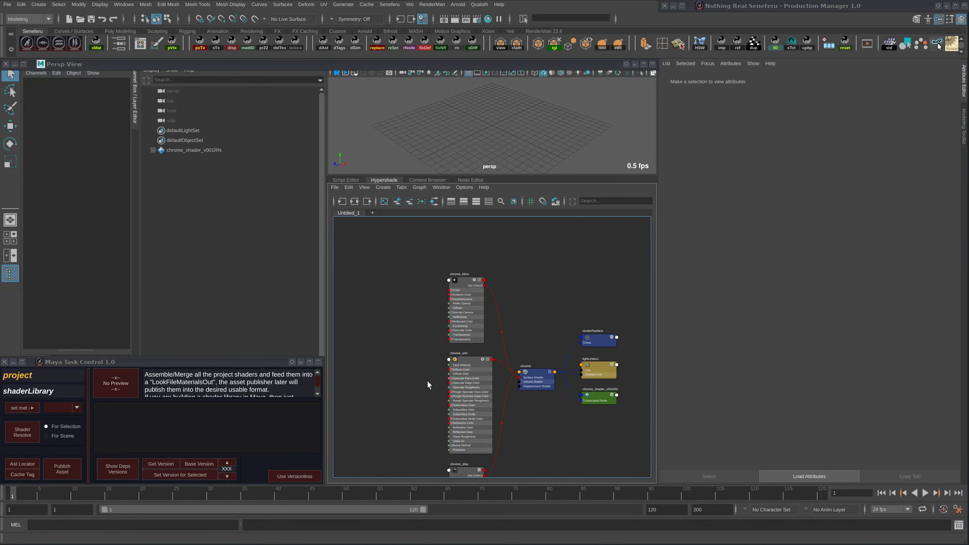
# Graph the input connections of the chrome_shd node and examine the nodes feeding into it
pyautogui.click(470, 369)
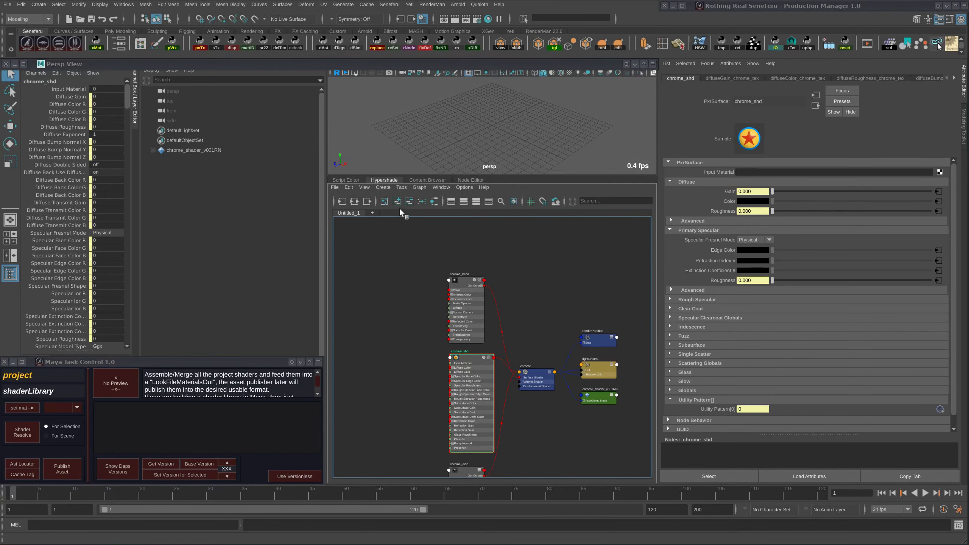
pyautogui.click(342, 201)
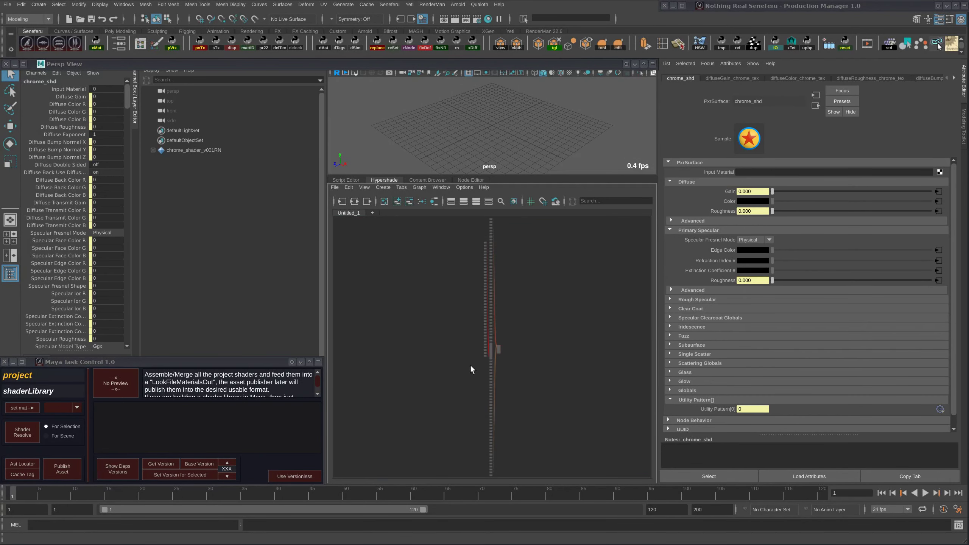
pyautogui.keyDown('alt'); pyautogui.moveTo(519, 252); pyautogui.dragTo(506, 398, button='middle'); pyautogui.keyUp('alt')
pyautogui.keyDown('alt'); pyautogui.moveTo(535, 282); pyautogui.dragTo(543, 388, button='middle'); pyautogui.keyUp('alt')
pyautogui.keyDown('alt'); pyautogui.moveTo(543, 387); pyautogui.dragTo(491, 405, button='right'); pyautogui.keyUp('alt')
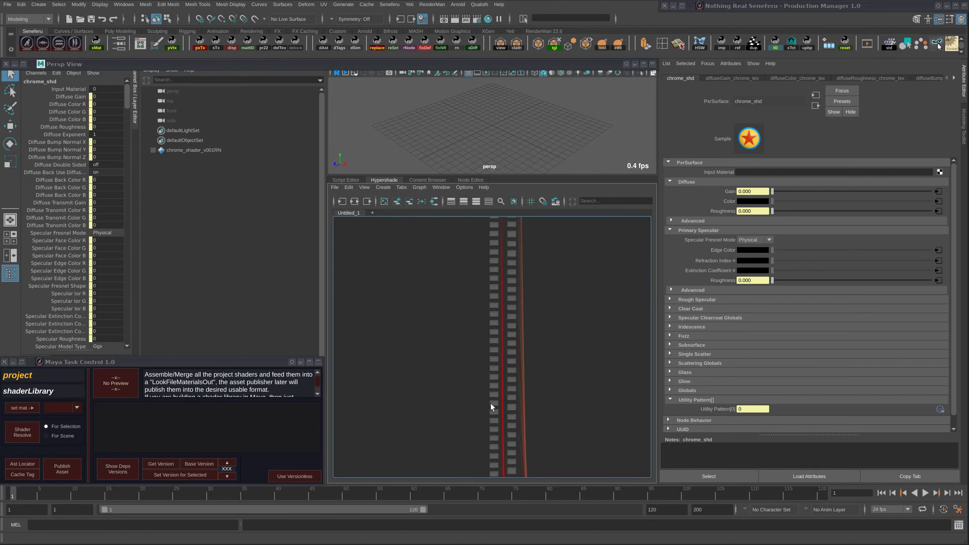
pyautogui.keyDown('alt'); pyautogui.moveTo(491, 405); pyautogui.dragTo(476, 206, button='middle'); pyautogui.keyUp('alt')
pyautogui.keyDown('alt'); pyautogui.moveTo(454, 432); pyautogui.dragTo(432, 496, button='middle'); pyautogui.keyUp('alt')
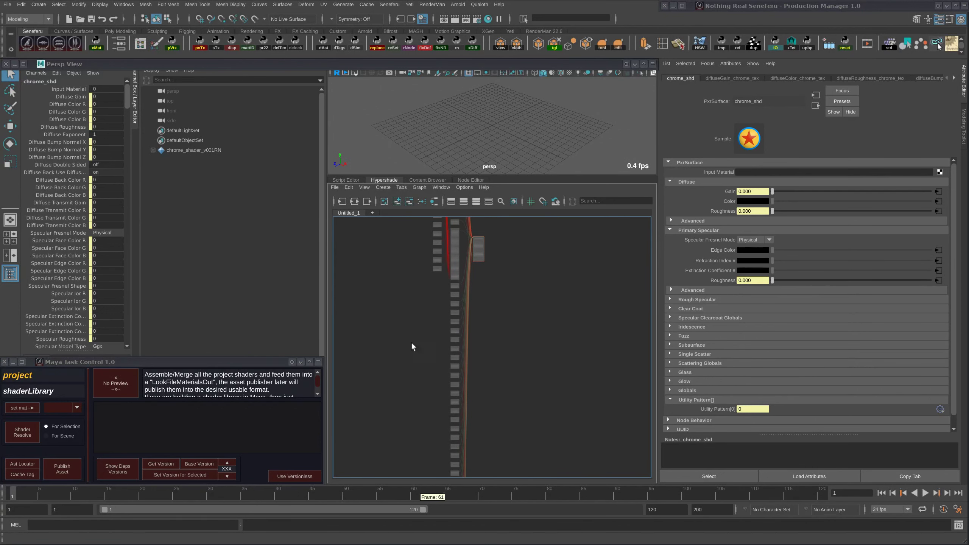
pyautogui.keyDown('alt'); pyautogui.moveTo(399, 236); pyautogui.dragTo(503, 299, button='right'); pyautogui.keyUp('alt')
pyautogui.keyDown('alt'); pyautogui.moveTo(543, 266); pyautogui.dragTo(498, 327, button='middle'); pyautogui.keyUp('alt')
pyautogui.keyDown('alt'); pyautogui.moveTo(498, 327); pyautogui.dragTo(440, 293, button='right'); pyautogui.keyUp('alt')
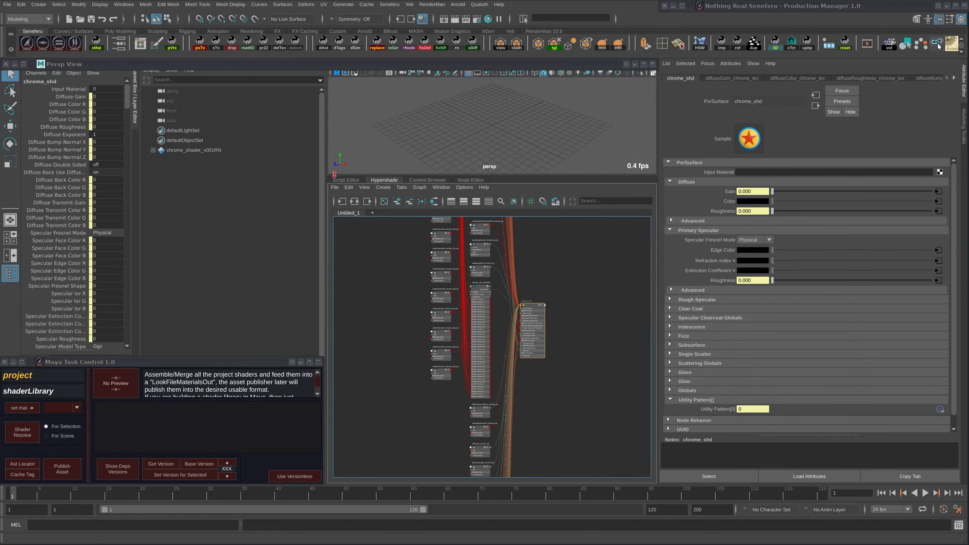
# Clear the Script Editor history and the current selection, and bring the Production Manager's dependency list back into view
pyautogui.click(349, 180)
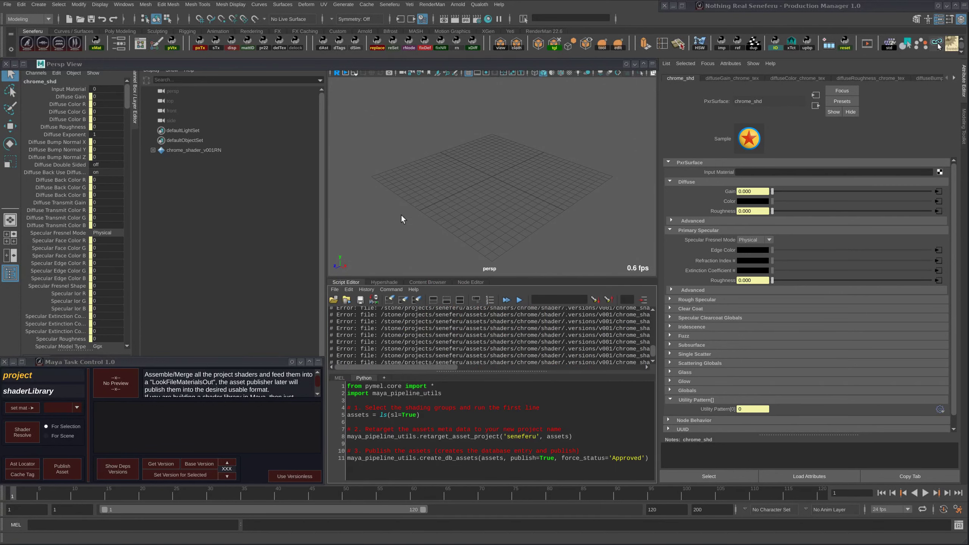
pyautogui.click(390, 300)
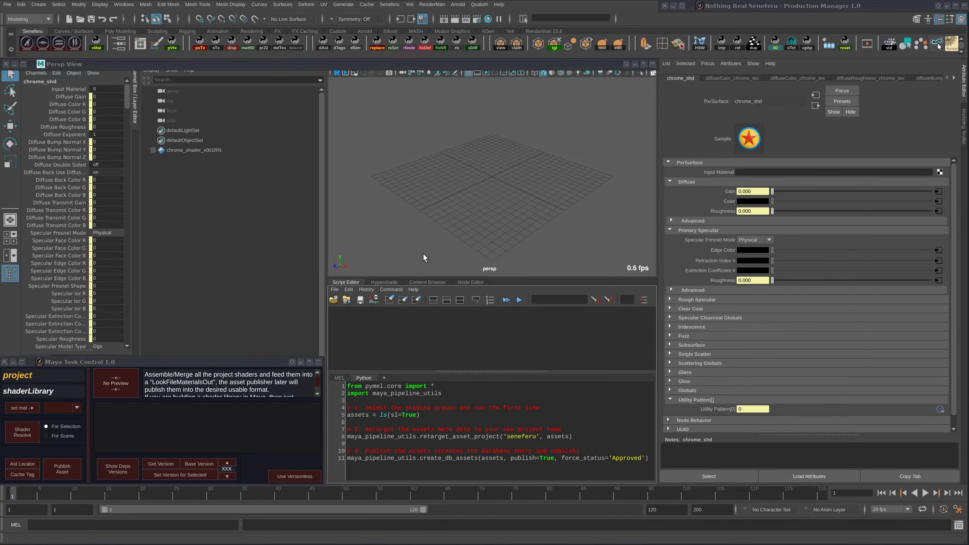
pyautogui.click(458, 222)
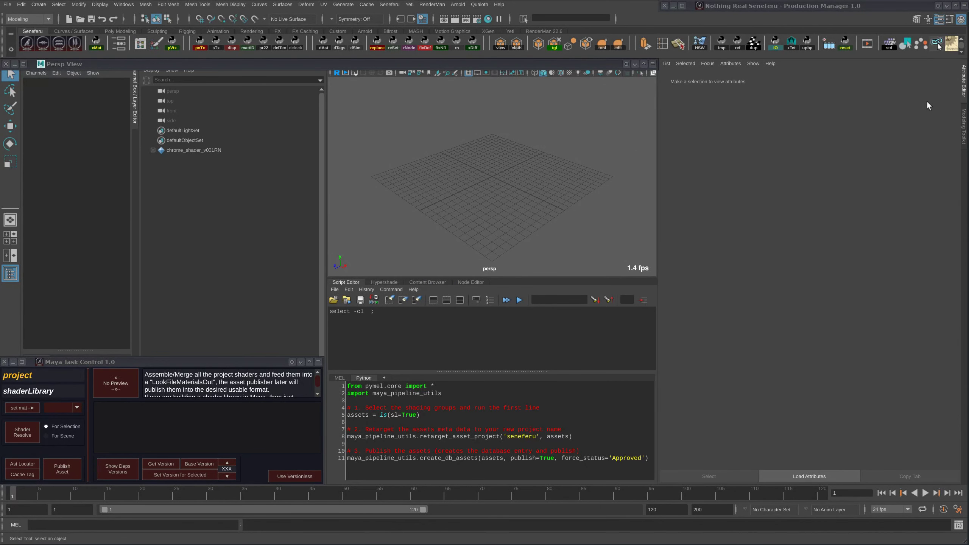
pyautogui.click(965, 7)
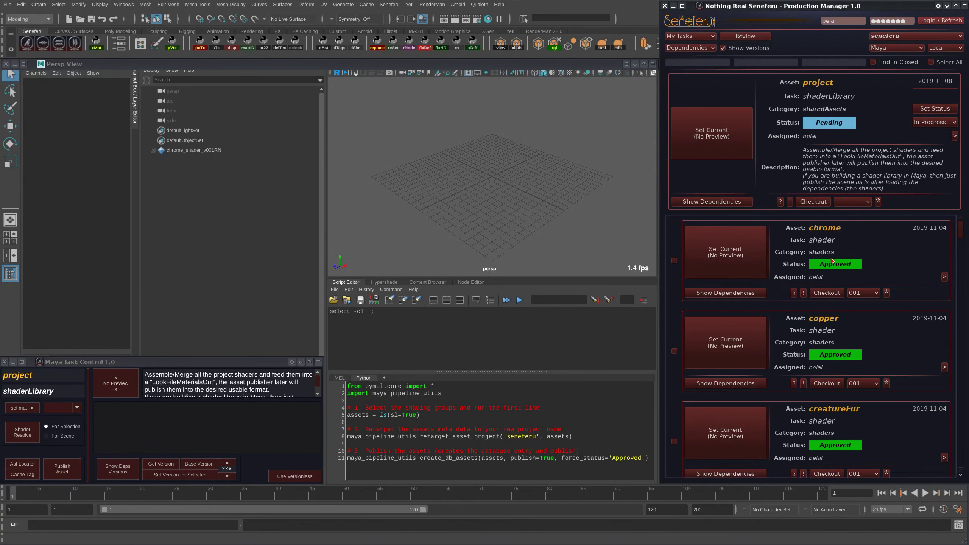